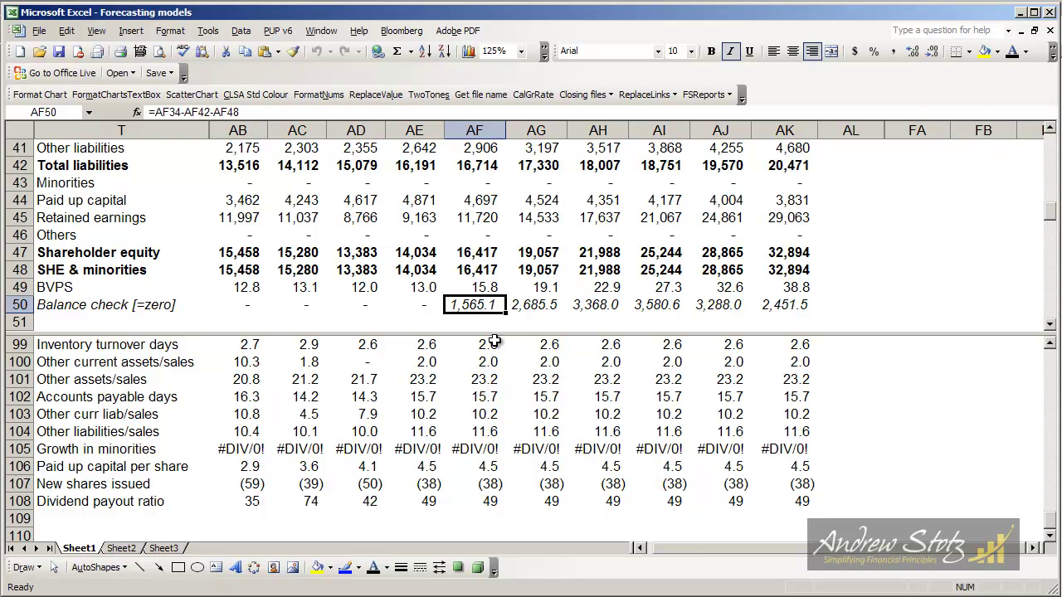
# Start the AF36 overdraft plug as total assets minus payables, other current liabilities, LT borrowing and other liabilities.
pyautogui.press('Up')
pyautogui.press('Up')
pyautogui.press('Up')
pyautogui.press('Up')
pyautogui.press('Up')
pyautogui.press('Up')
pyautogui.press('Up')
pyautogui.press('Up')
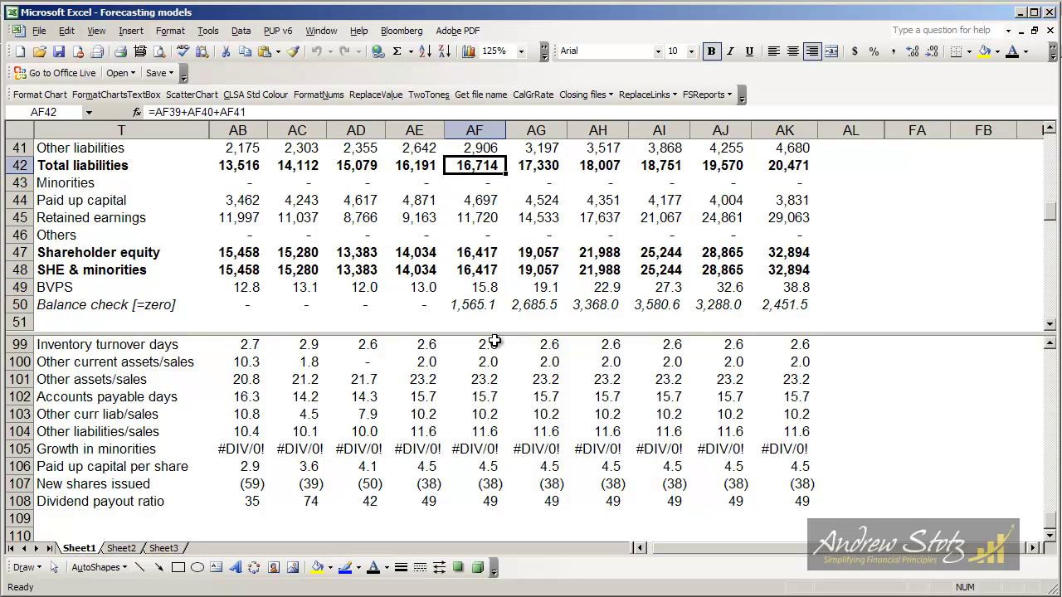
pyautogui.press('Up')
pyautogui.press('Up')
pyautogui.press('Up')
pyautogui.press('Up')
pyautogui.press('Up')
pyautogui.press('Up')
pyautogui.press('Up')
pyautogui.press('Up')
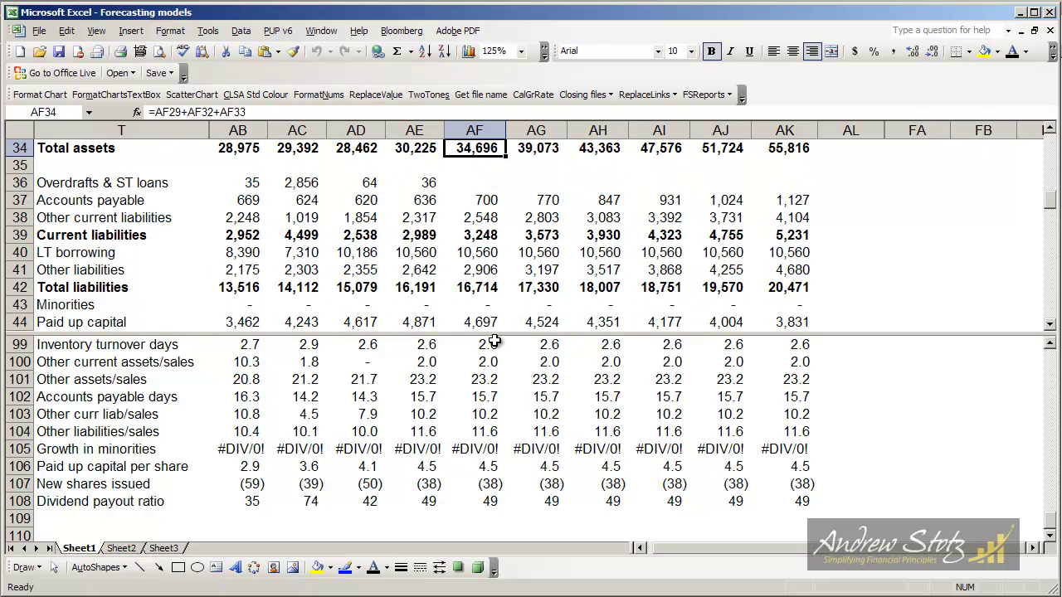
pyautogui.press('Down')
pyautogui.press('Down')
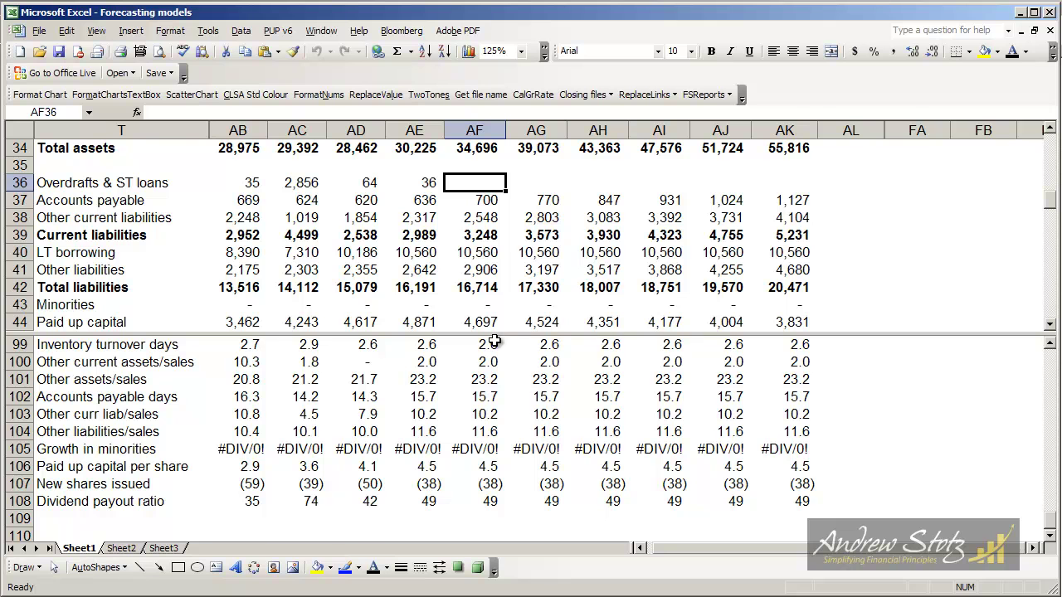
pyautogui.write('=')
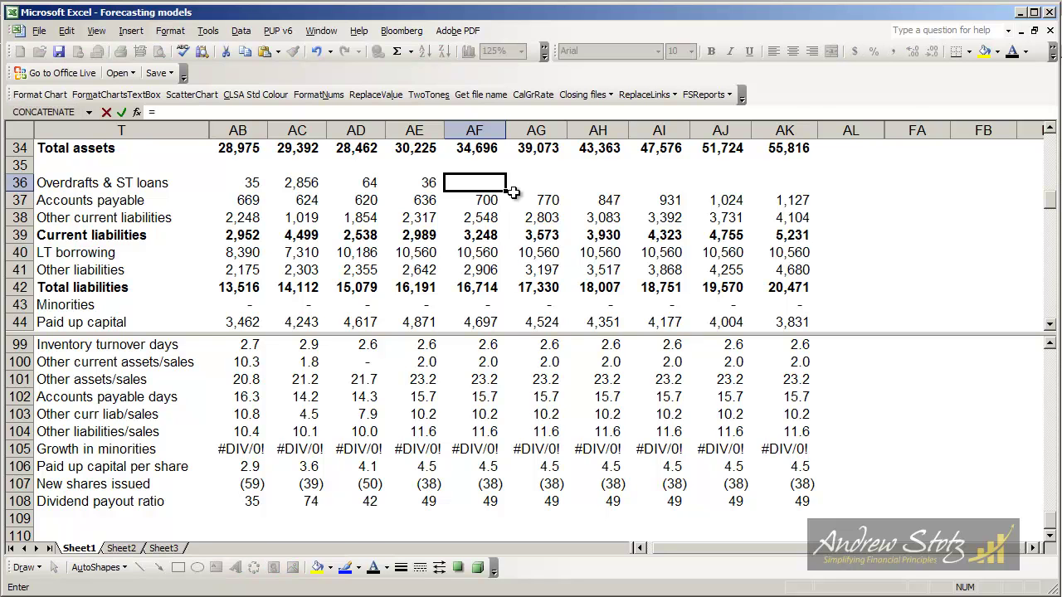
pyautogui.press('Escape')
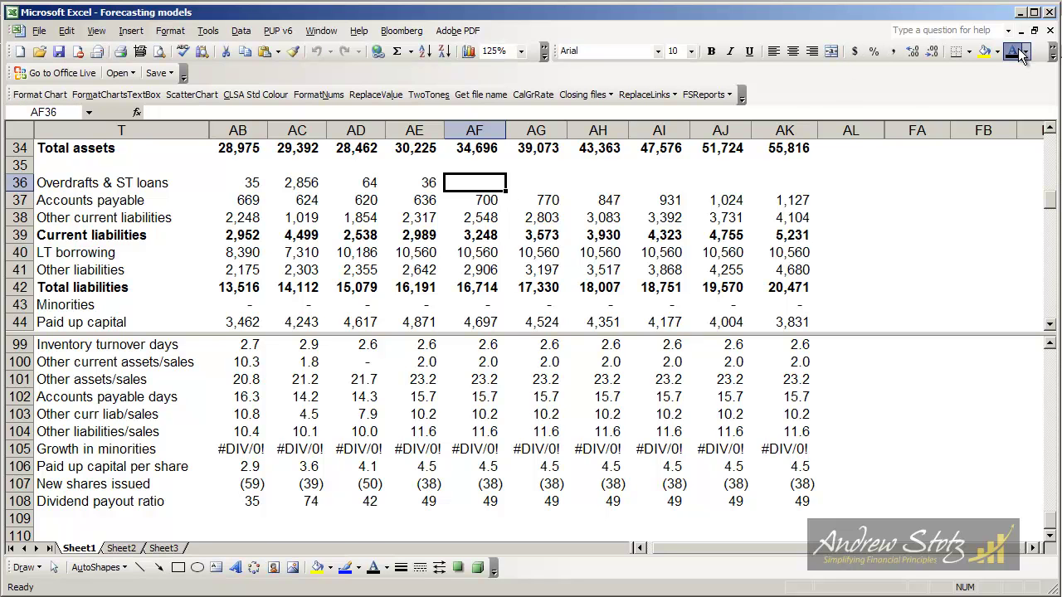
pyautogui.write('=')
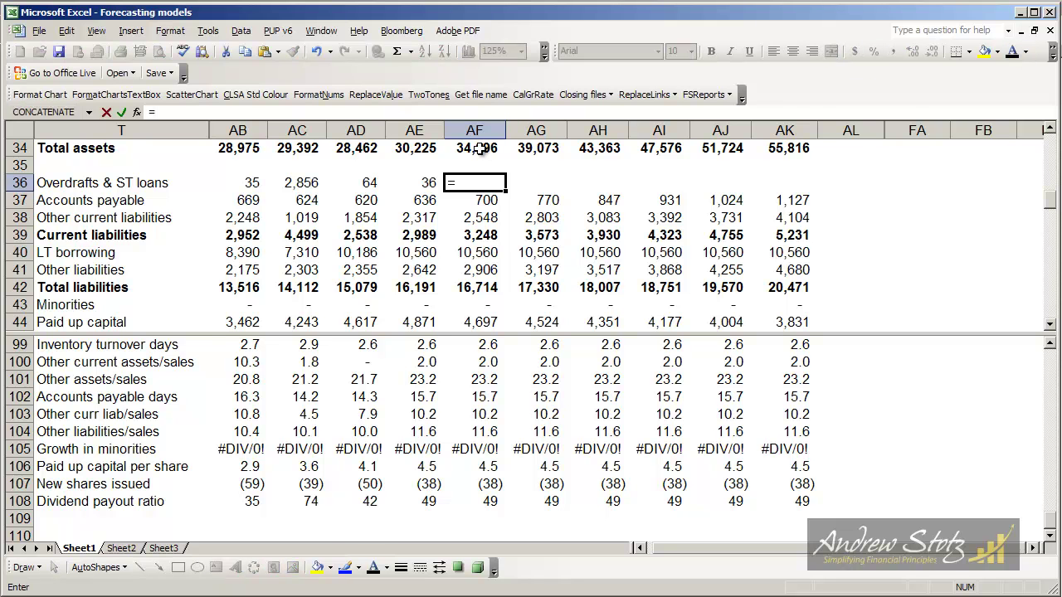
pyautogui.click(477, 147)
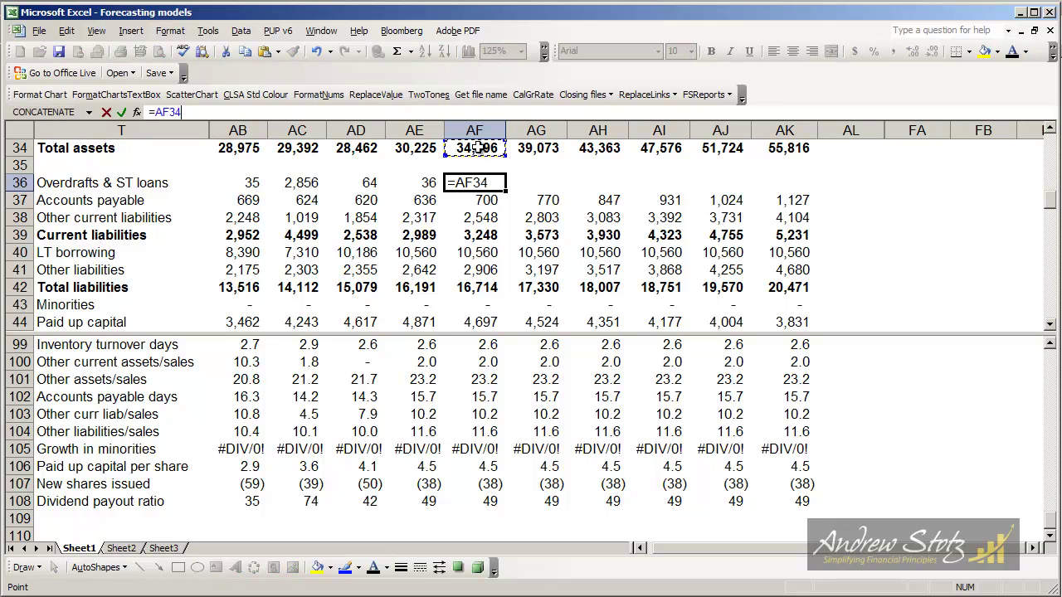
pyautogui.write('-')
pyautogui.click(491, 200)
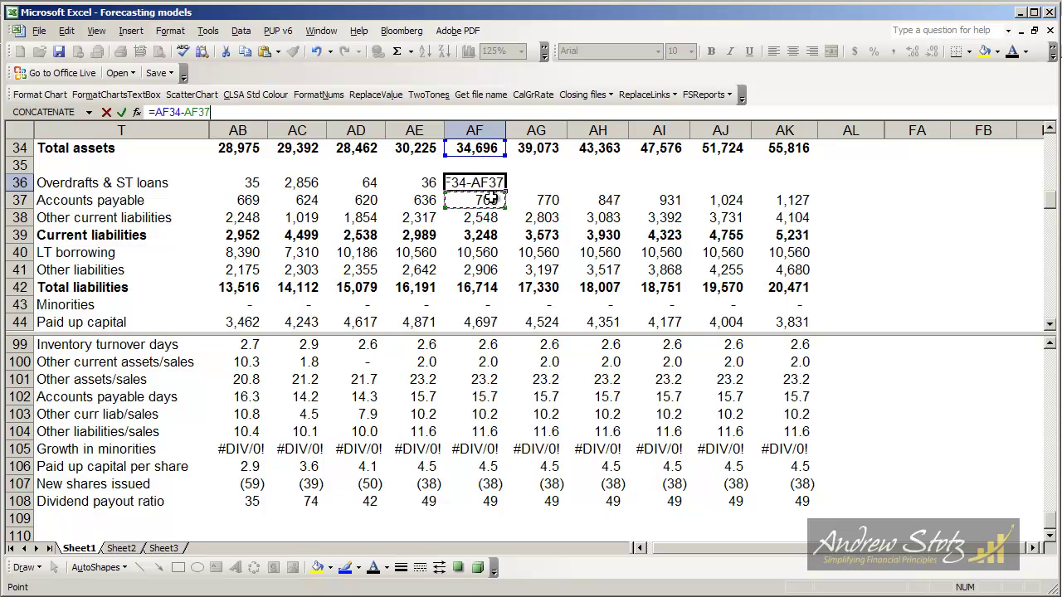
pyautogui.write('-')
pyautogui.click(484, 216)
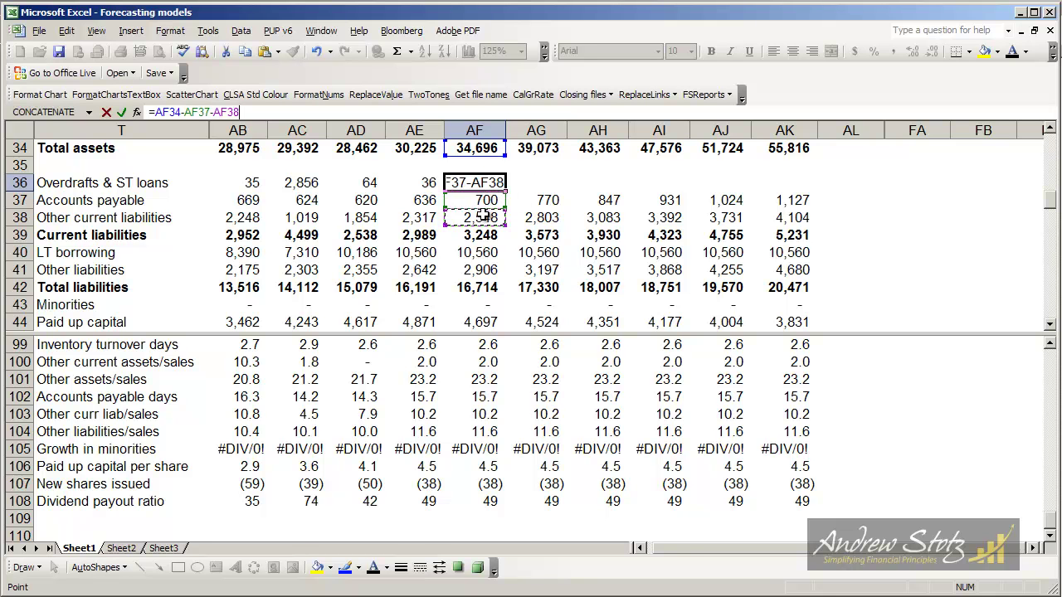
pyautogui.write('-')
pyautogui.click(481, 252)
pyautogui.write('-')
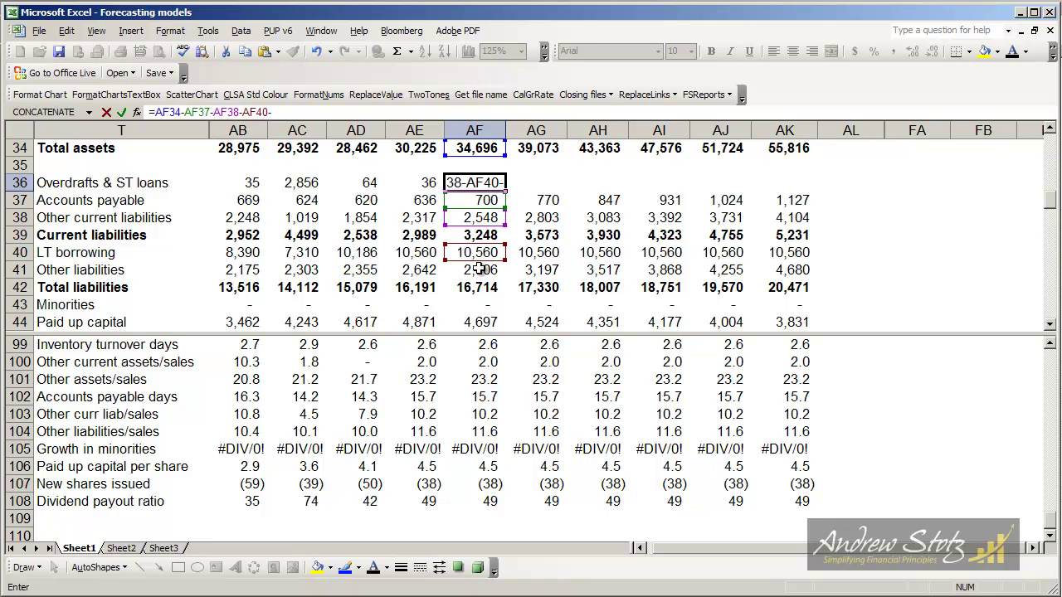
pyautogui.click(479, 268)
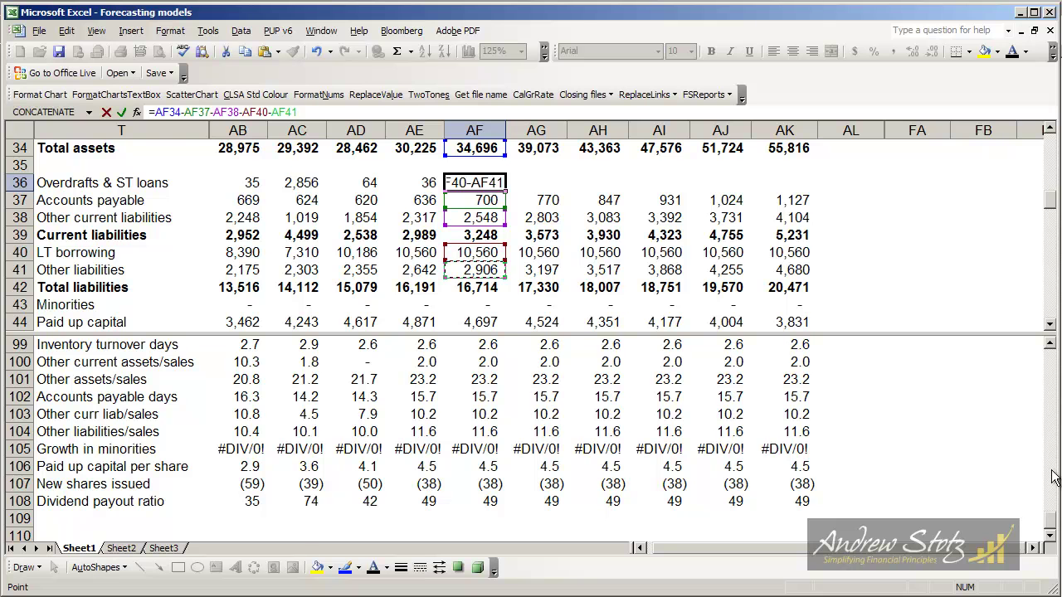
# Complete the plug by also subtracting minorities, paid up capital, retained earnings and others equity.
pyautogui.click(1050, 331)
pyautogui.click(1049, 330)
pyautogui.click(1049, 331)
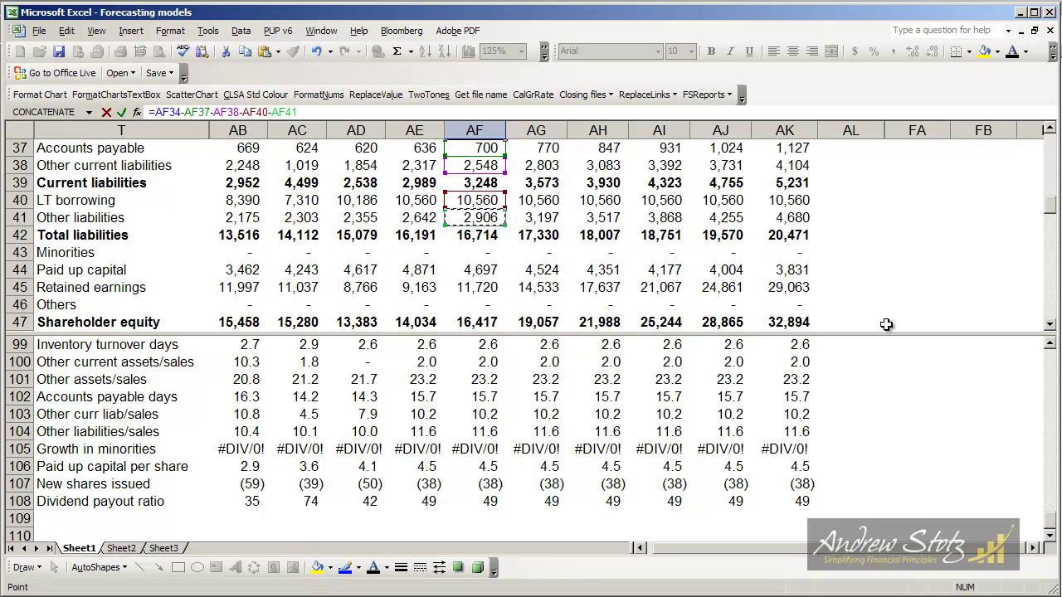
pyautogui.write('-')
pyautogui.click(478, 251)
pyautogui.write('-')
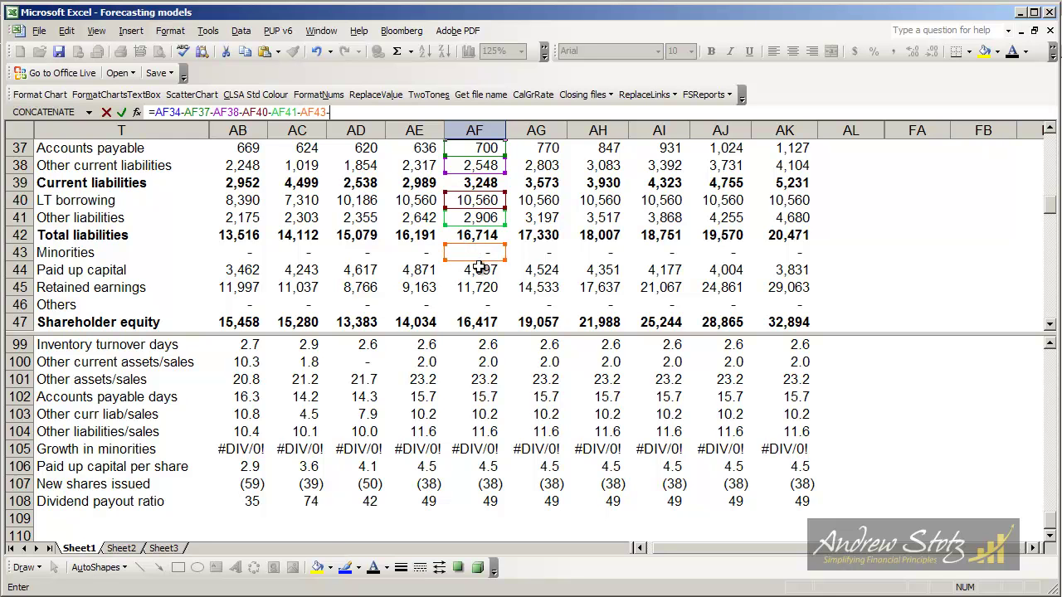
pyautogui.click(480, 270)
pyautogui.write('-')
pyautogui.click(480, 284)
pyautogui.write('-')
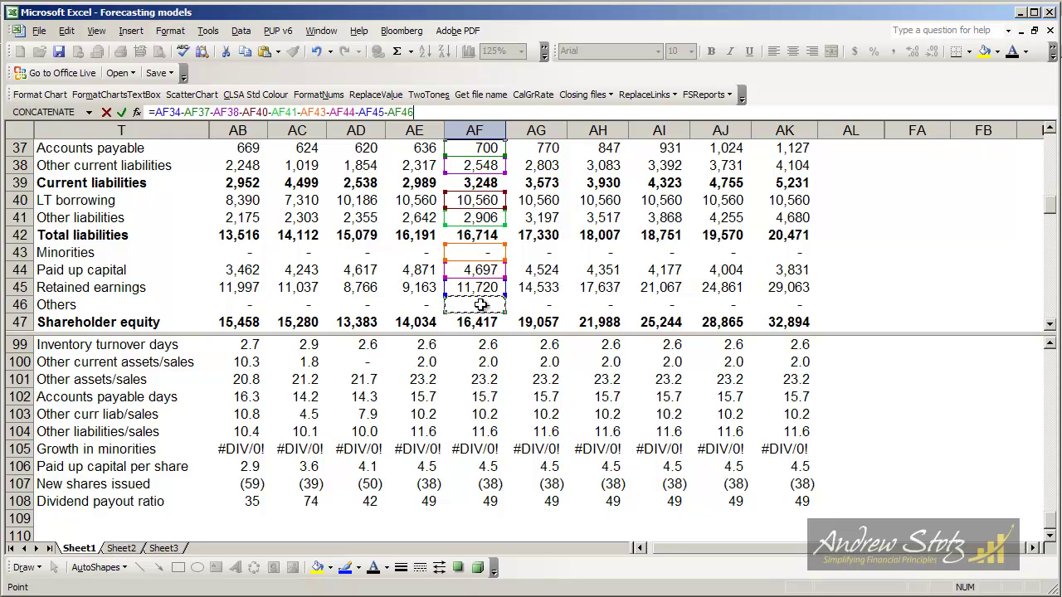
pyautogui.click(480, 305)
pyautogui.press('Return')
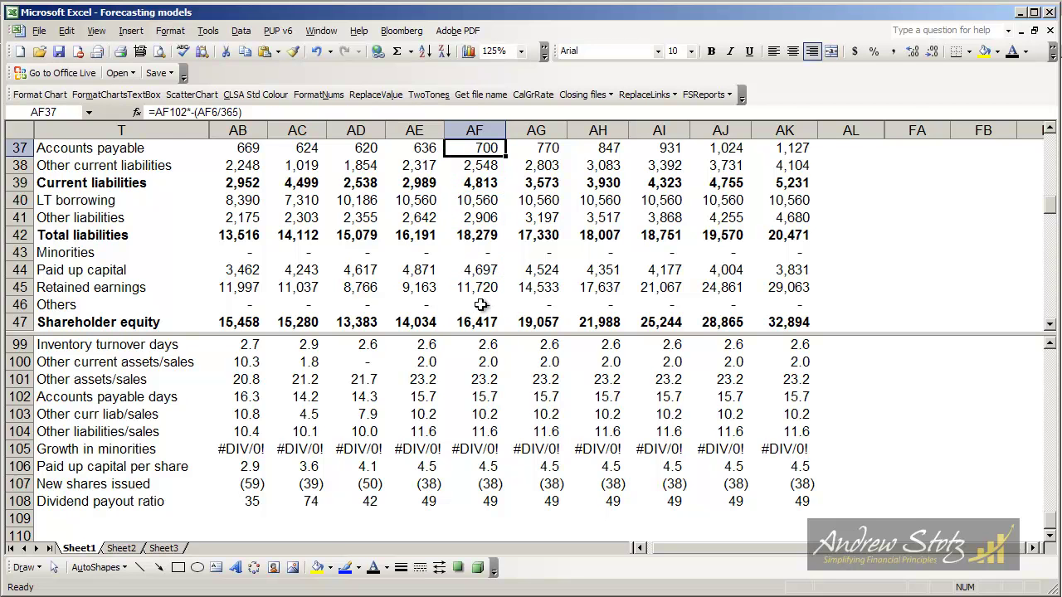
pyautogui.press('Up')
pyautogui.scroll(1, 479, 305)
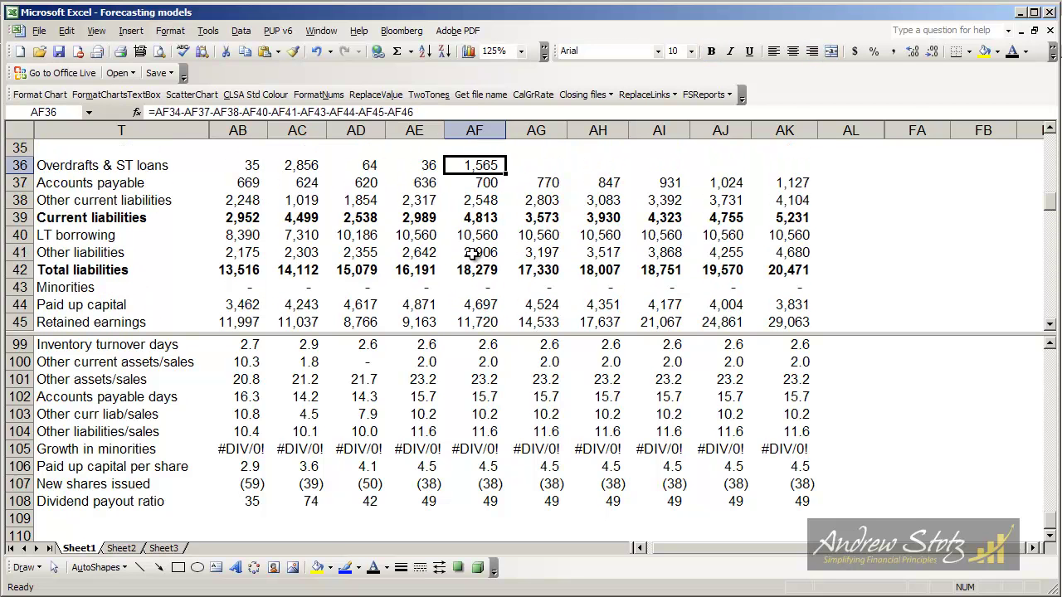
pyautogui.press('Up')
pyautogui.press('Up')
pyautogui.press('Left')
pyautogui.press('Right')
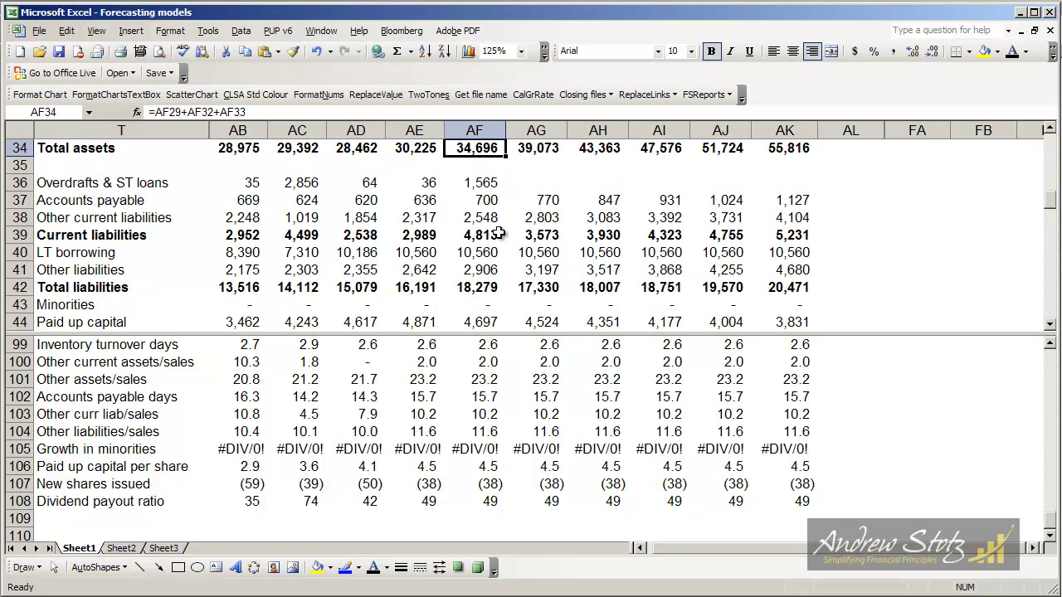
pyautogui.press('Left')
pyautogui.press('Down')
pyautogui.press('Down')
pyautogui.press('Down')
pyautogui.press('Down')
pyautogui.press('Down')
pyautogui.press('Down')
pyautogui.press('Down')
pyautogui.press('Down')
pyautogui.press('Down')
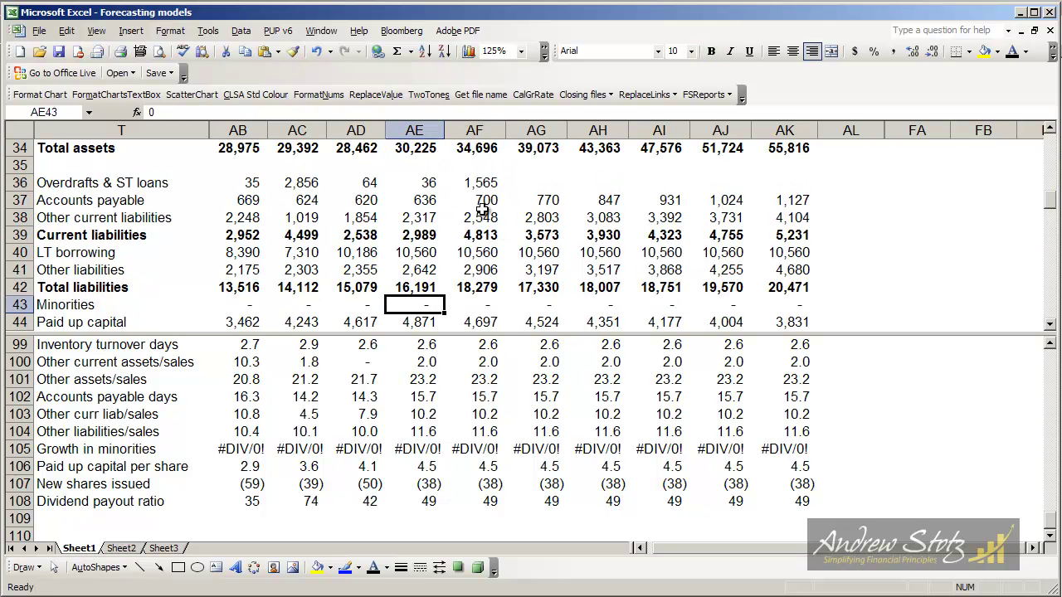
pyautogui.press('Down')
pyautogui.press('Up')
pyautogui.press('Up')
pyautogui.press('Up')
pyautogui.press('Up')
pyautogui.press('Right')
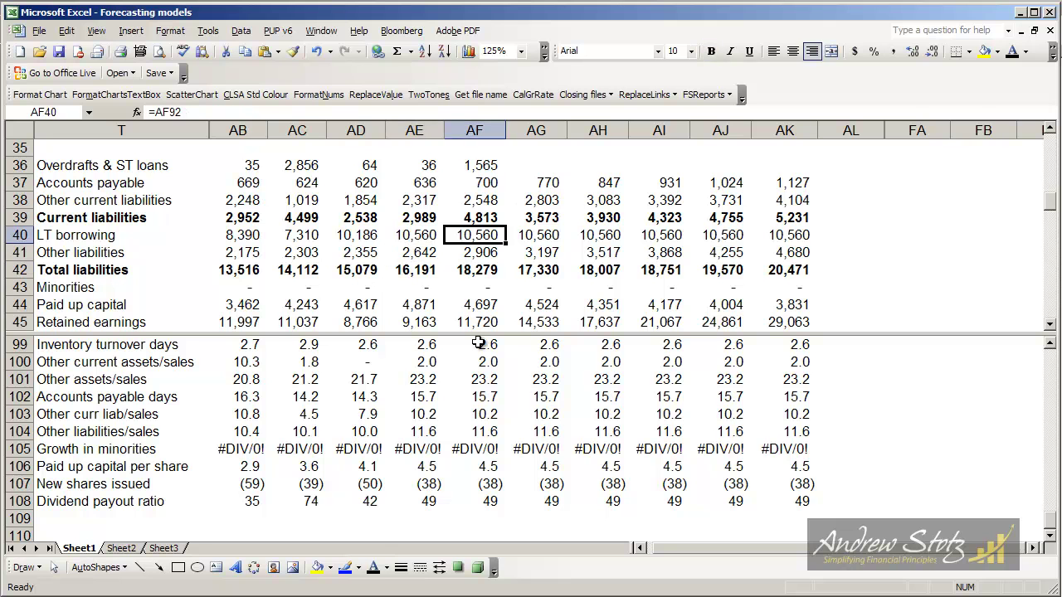
pyautogui.press('Left')
pyautogui.press('Right')
pyautogui.press('Down')
pyautogui.press('Down')
pyautogui.press('Down')
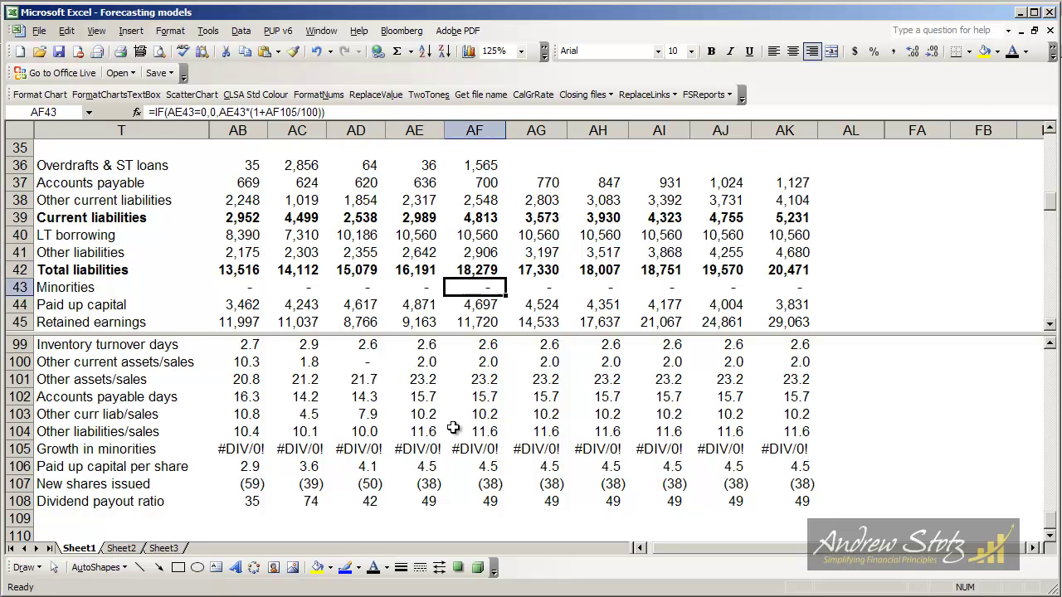
pyautogui.press('Down')
pyautogui.press('Down')
pyautogui.press('Down')
pyautogui.press('Up')
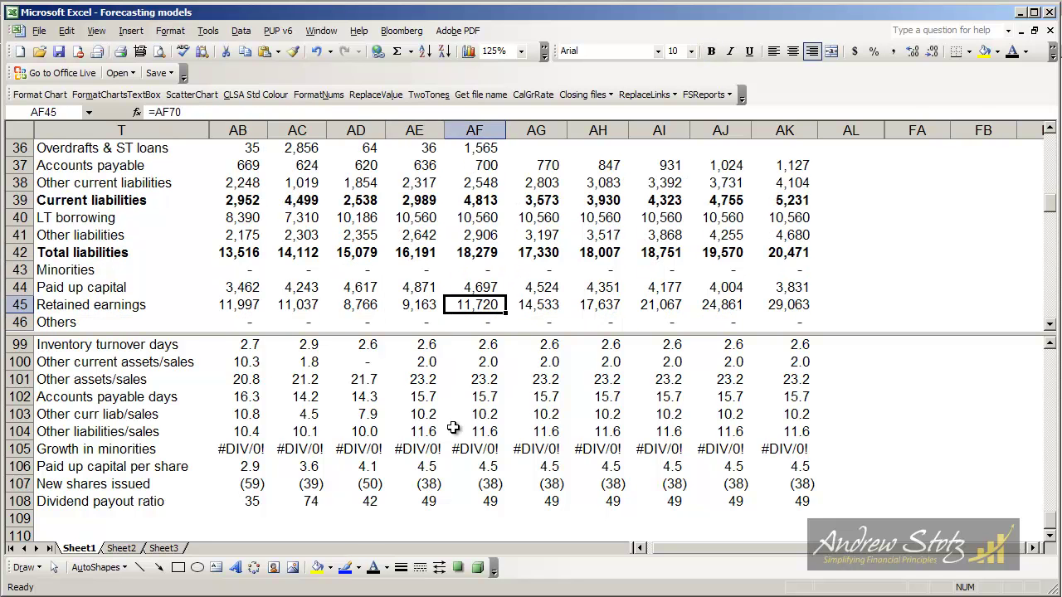
pyautogui.press('Up')
pyautogui.press('Up')
pyautogui.press('Up')
pyautogui.press('Up')
pyautogui.press('Up')
pyautogui.press('Up')
pyautogui.press('Up')
pyautogui.press('Up')
pyautogui.press('Up')
pyautogui.press('Up')
pyautogui.press('Up')
pyautogui.press('Up')
pyautogui.press('Up')
pyautogui.press('Down')
pyautogui.press('Down')
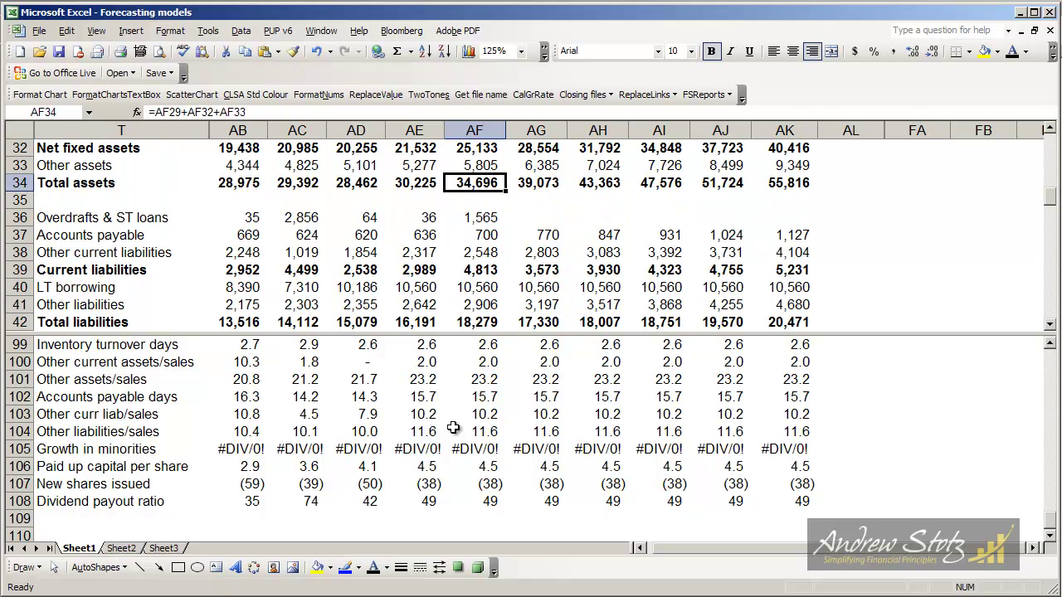
pyautogui.press('Down')
pyautogui.press('Down')
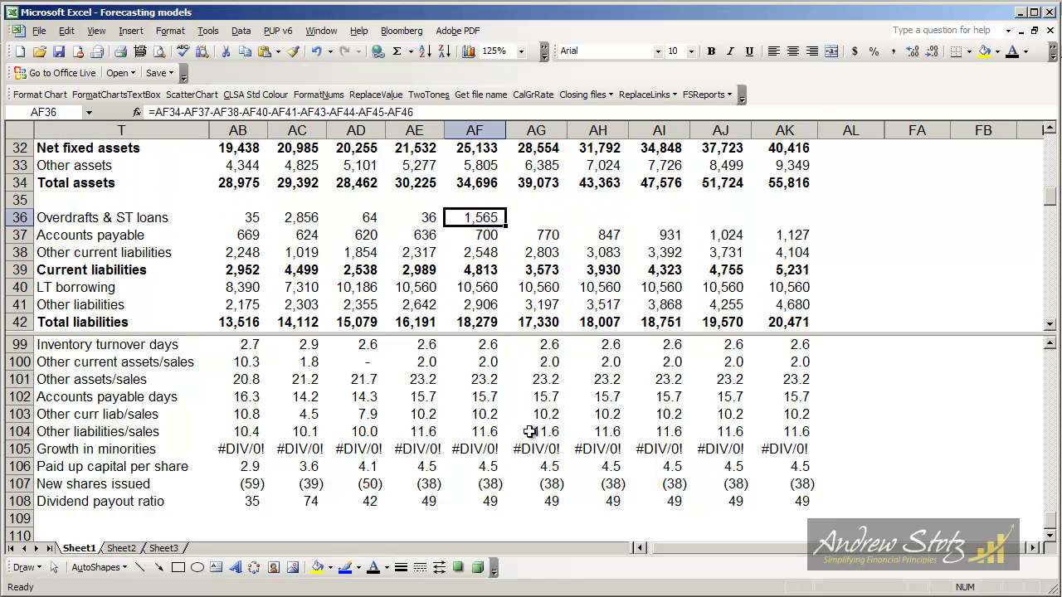
pyautogui.press('pagedown')
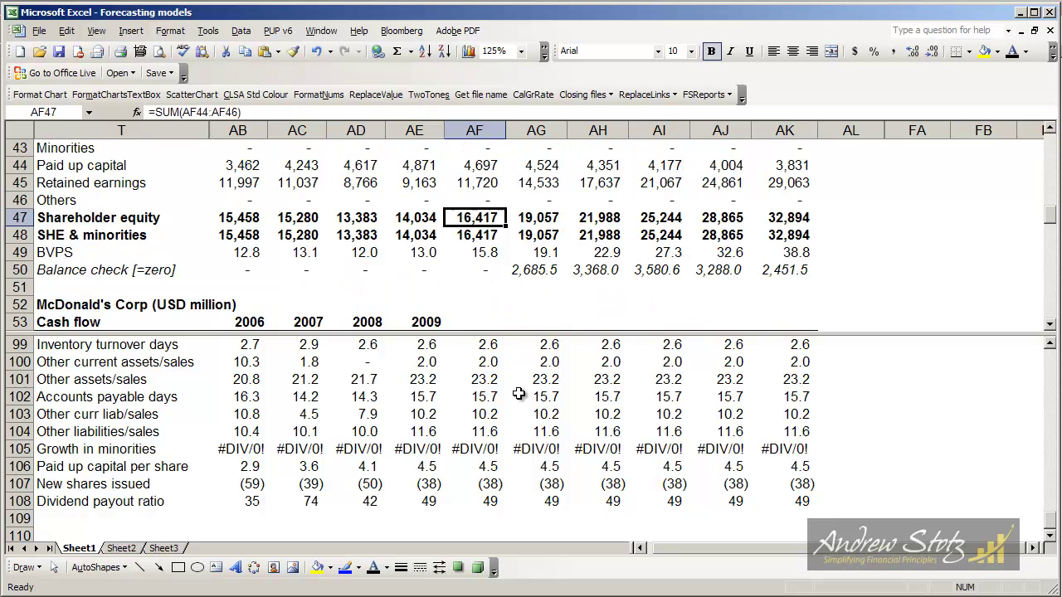
pyautogui.click(478, 272)
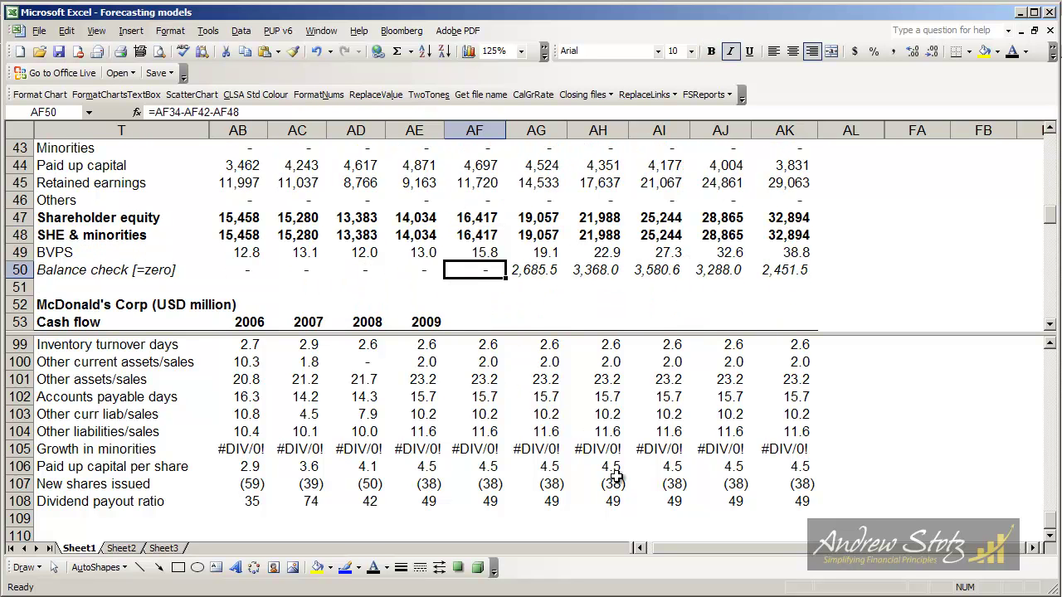
pyautogui.press('Up')
pyautogui.press('Up')
pyautogui.press('Up')
pyautogui.press('Up')
pyautogui.press('Up')
pyautogui.press('Up')
pyautogui.press('Up')
pyautogui.press('Up')
pyautogui.press('Up')
pyautogui.press('Up')
pyautogui.press('Up')
pyautogui.press('Up')
pyautogui.press('Up')
pyautogui.press('Up')
pyautogui.press('Up')
pyautogui.press('Up')
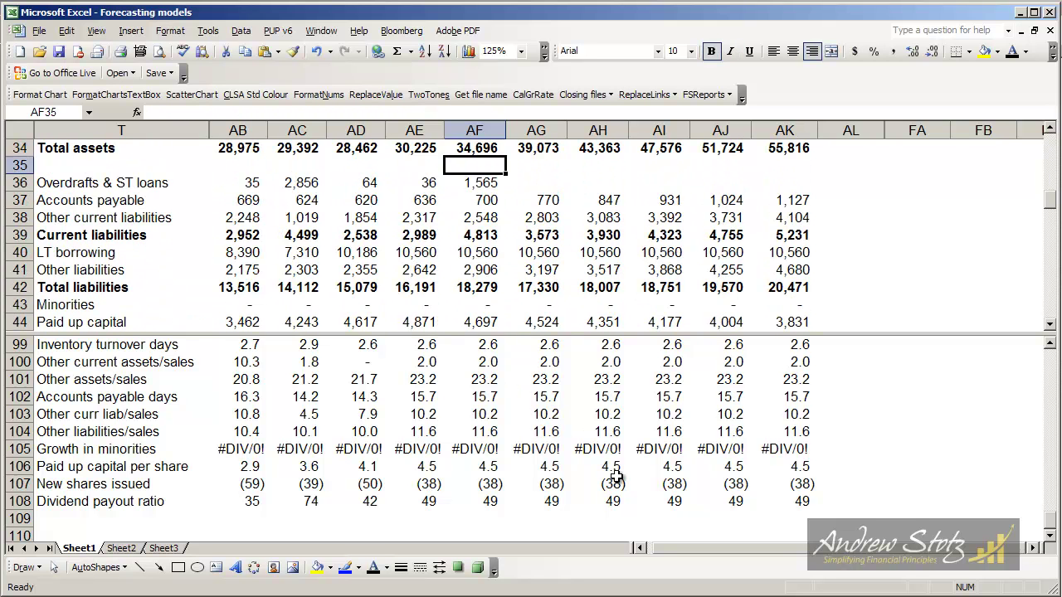
pyautogui.press('Down')
pyautogui.press('Down')
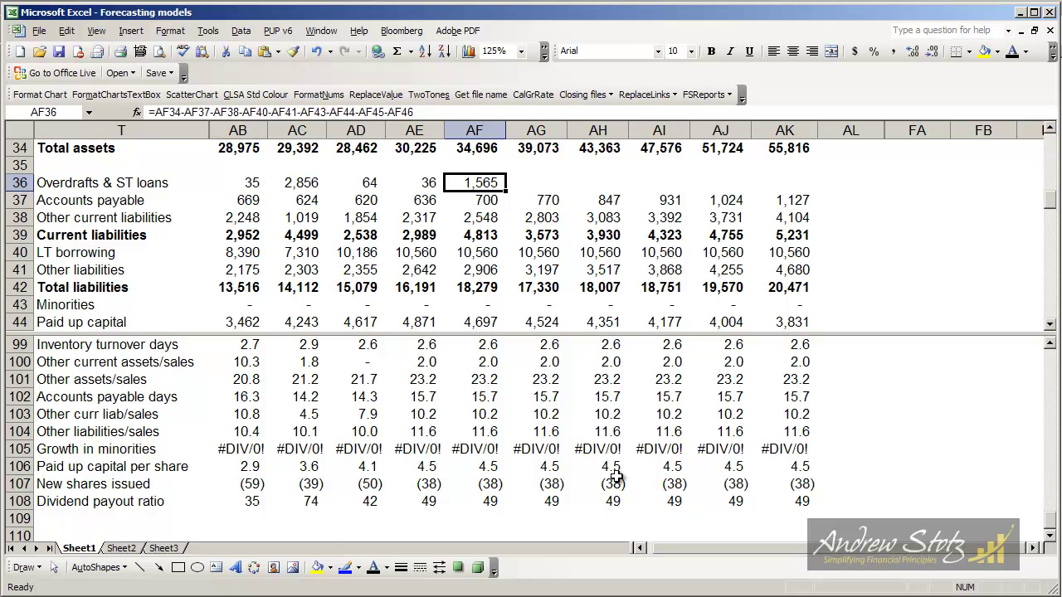
# Review the calculation settings in the workbook Options dialog, then close it without changes.
pyautogui.click(209, 33)
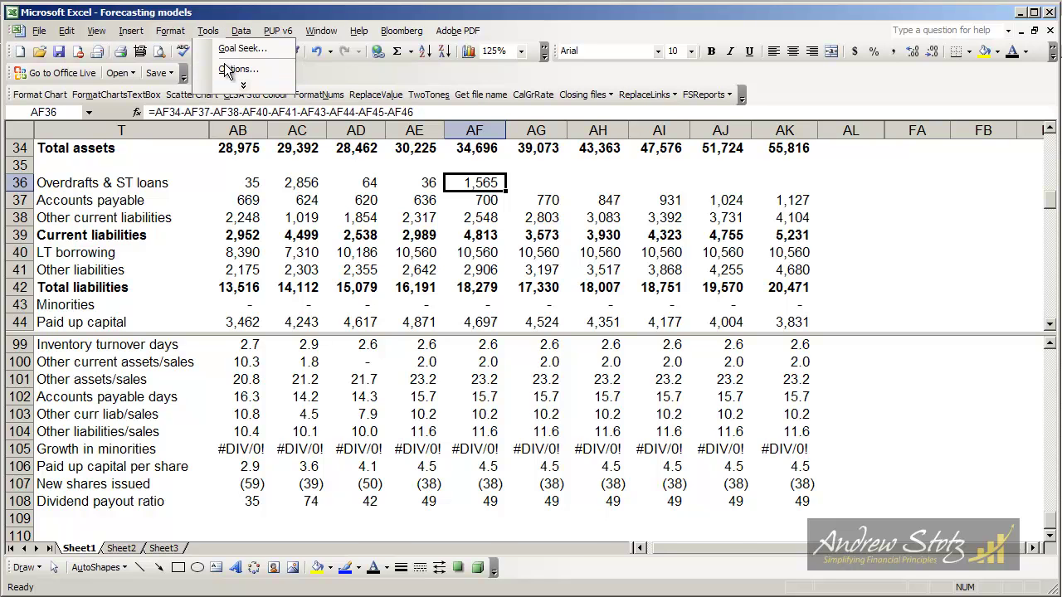
pyautogui.click(226, 71)
pyautogui.click(417, 299)
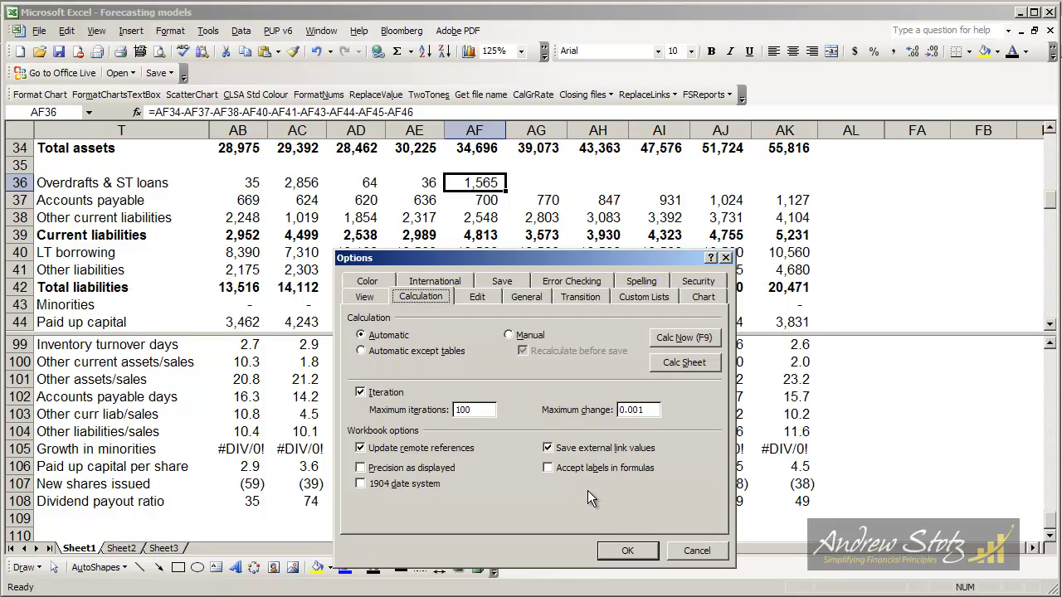
pyautogui.click(627, 552)
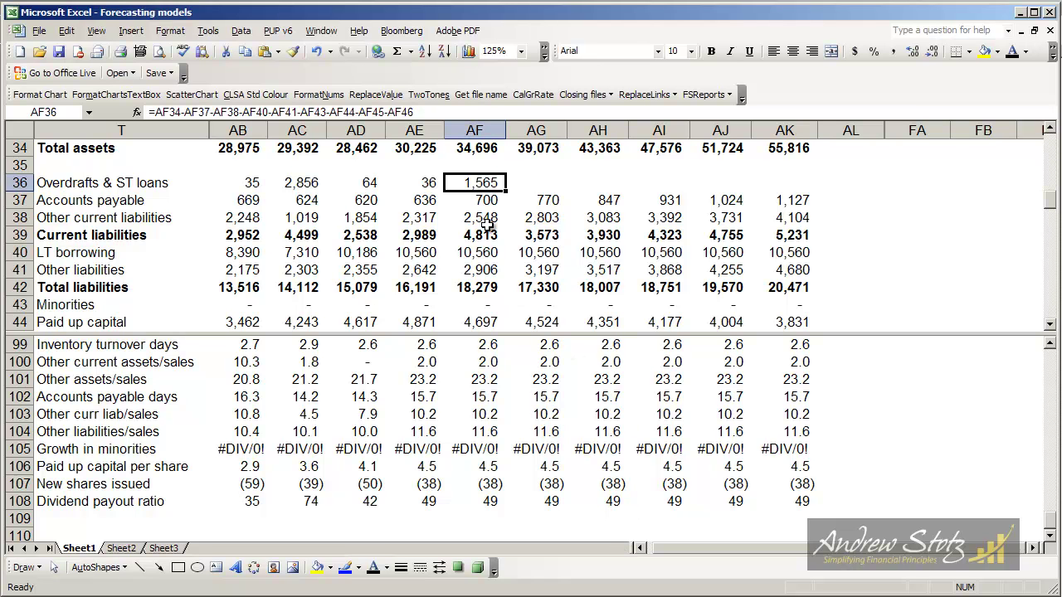
pyautogui.click(209, 31)
pyautogui.click(224, 69)
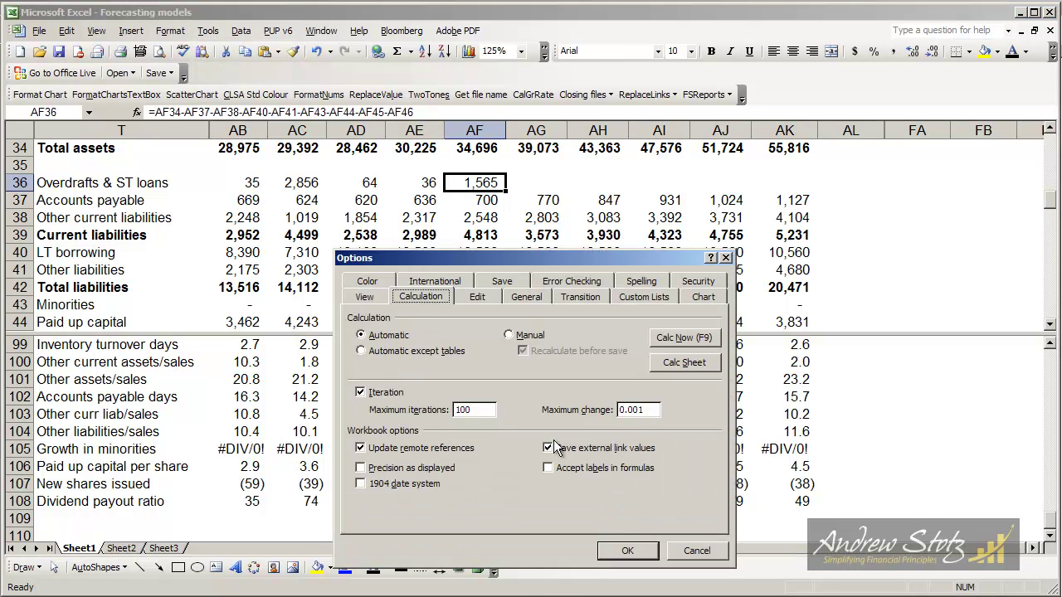
pyautogui.click(674, 554)
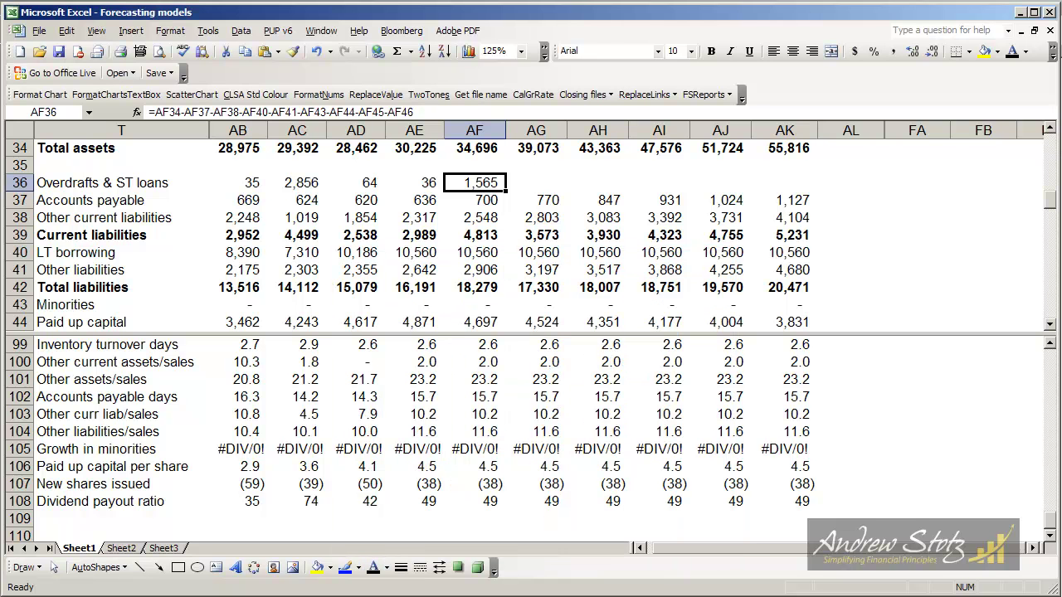
# Copy the AF36 overdraft plug formula across AG36:AK36 for 2011–2015.
pyautogui.hotkey('ctrl', 'c')
pyautogui.press('Right')
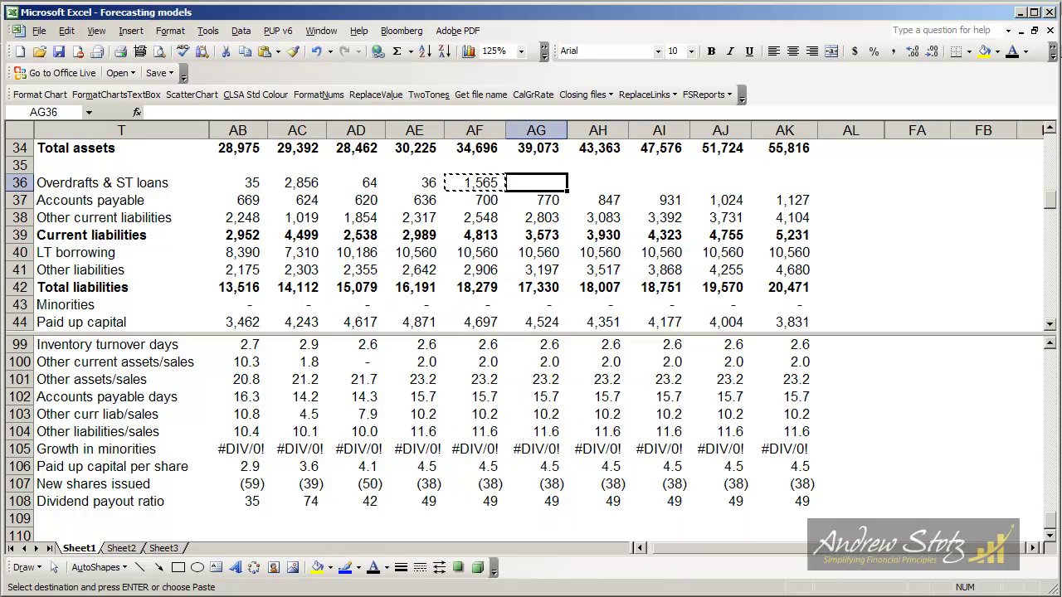
pyautogui.hotkey('ctrl', 'shift', 'Right')
pyautogui.press('Left')
pyautogui.press('Left')
pyautogui.hotkey('ctrl', 'Left')
pyautogui.hotkey('ctrl', 'Left')
pyautogui.press('Right')
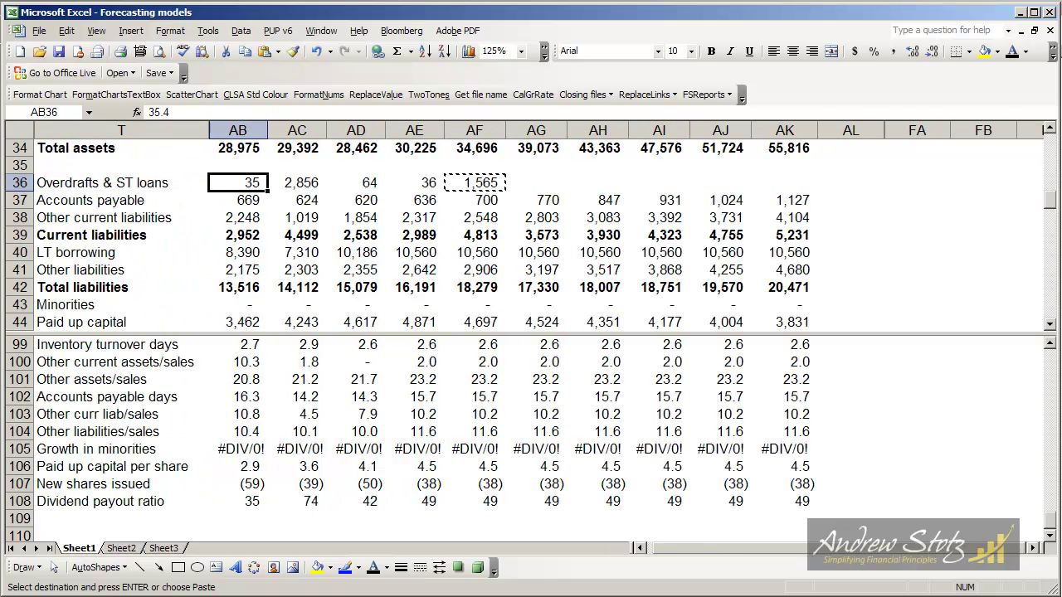
pyautogui.press('Right')
pyautogui.press('Right')
pyautogui.press('Right')
pyautogui.press('Right')
pyautogui.press('Right')
pyautogui.hotkey('shift', 'Right')
pyautogui.hotkey('shift', 'Right')
pyautogui.hotkey('shift', 'Right')
pyautogui.hotkey('shift', 'Right')
pyautogui.press('Return')
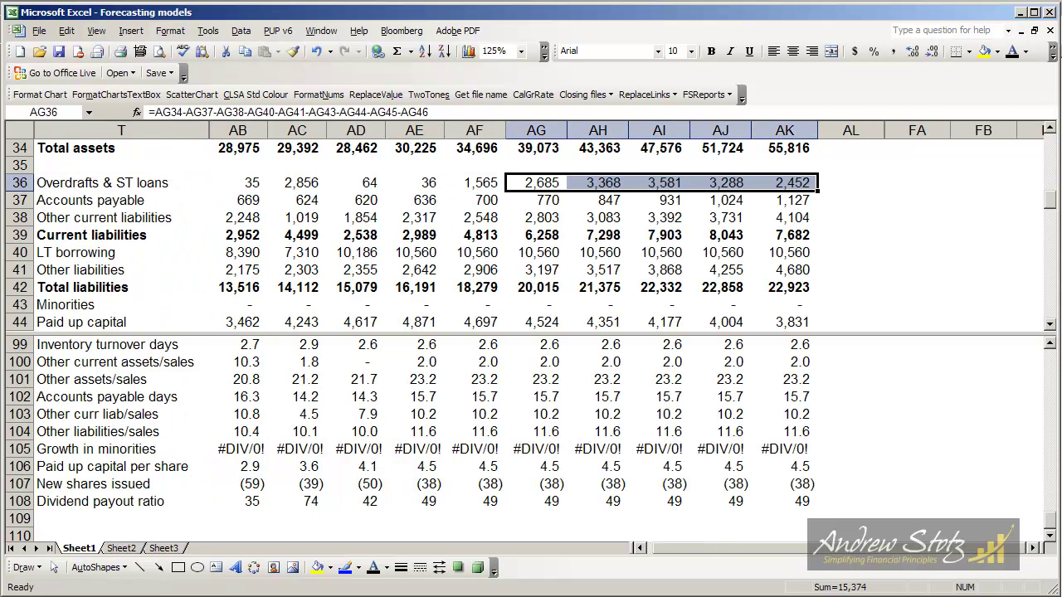
# Check the pasted overdrafts (2,685 to 2,452) and trace the LT borrowing and payable-days inputs.
pyautogui.press('Left')
pyautogui.press('Down')
pyautogui.press('Up')
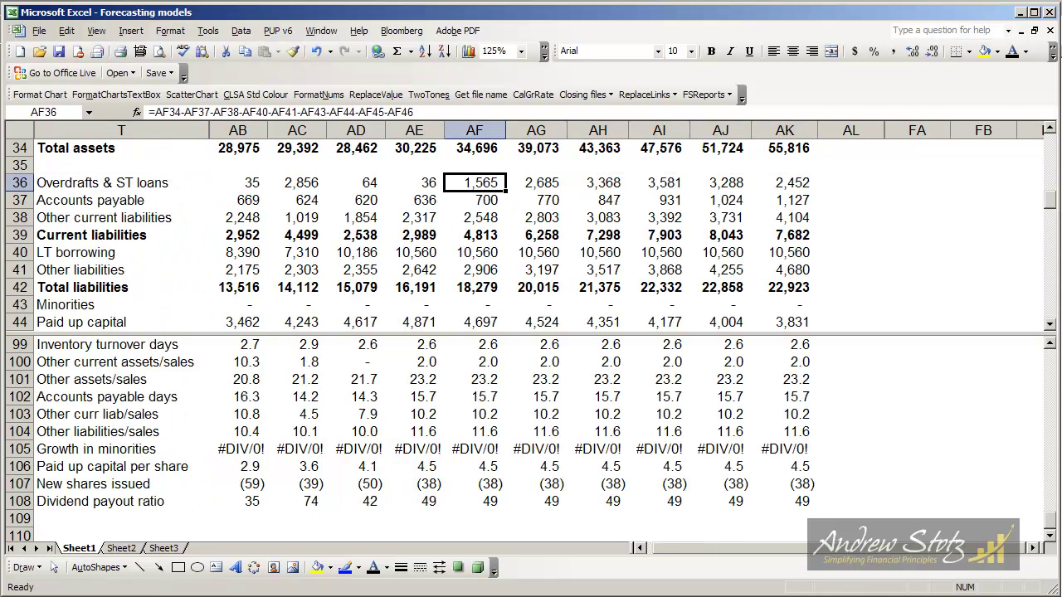
pyautogui.press('Right')
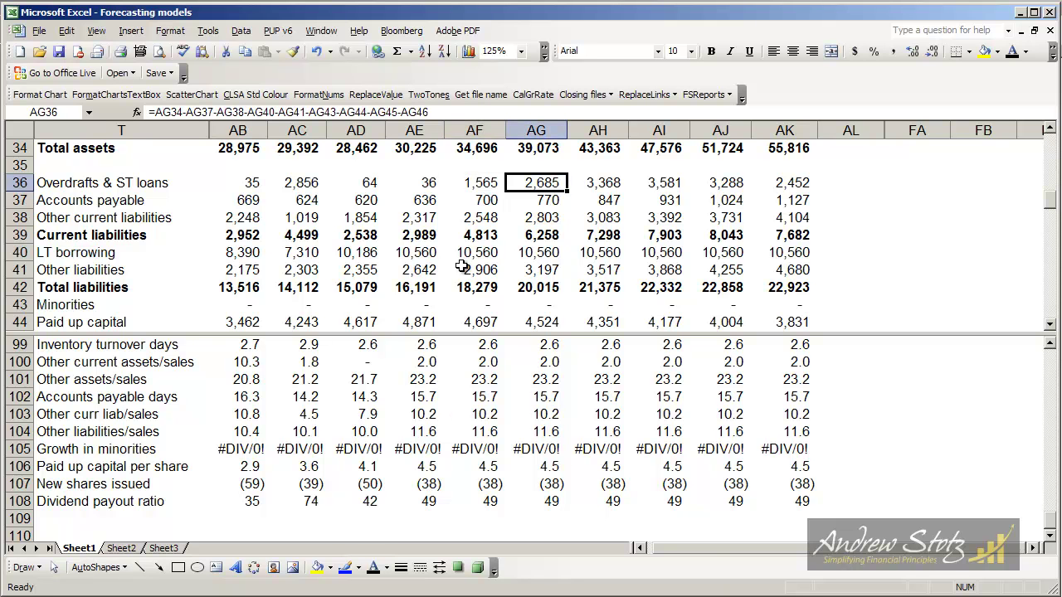
pyautogui.click(491, 252)
pyautogui.press('Up')
pyautogui.press('Up')
pyautogui.press('Up')
pyautogui.press('Up')
pyautogui.press('Right')
pyautogui.press('Up')
pyautogui.click(544, 397)
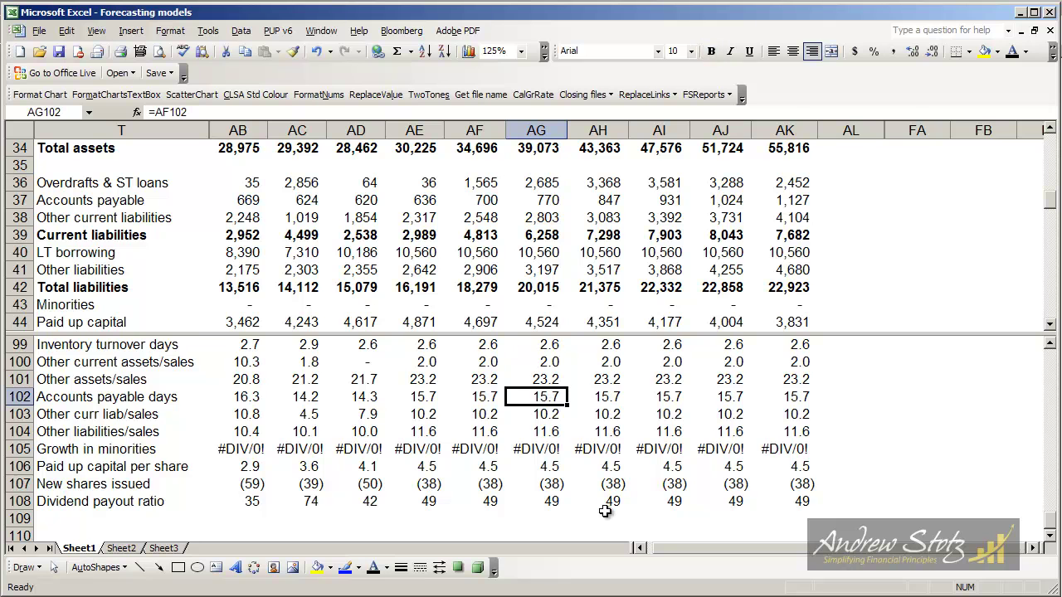
pyautogui.press('Up')
pyautogui.press('Up')
pyautogui.press('Up')
pyautogui.press('Up')
pyautogui.press('Up')
pyautogui.press('Up')
pyautogui.press('Up')
pyautogui.press('Up')
pyautogui.press('Up')
pyautogui.press('Up')
pyautogui.press('Up')
pyautogui.press('Up')
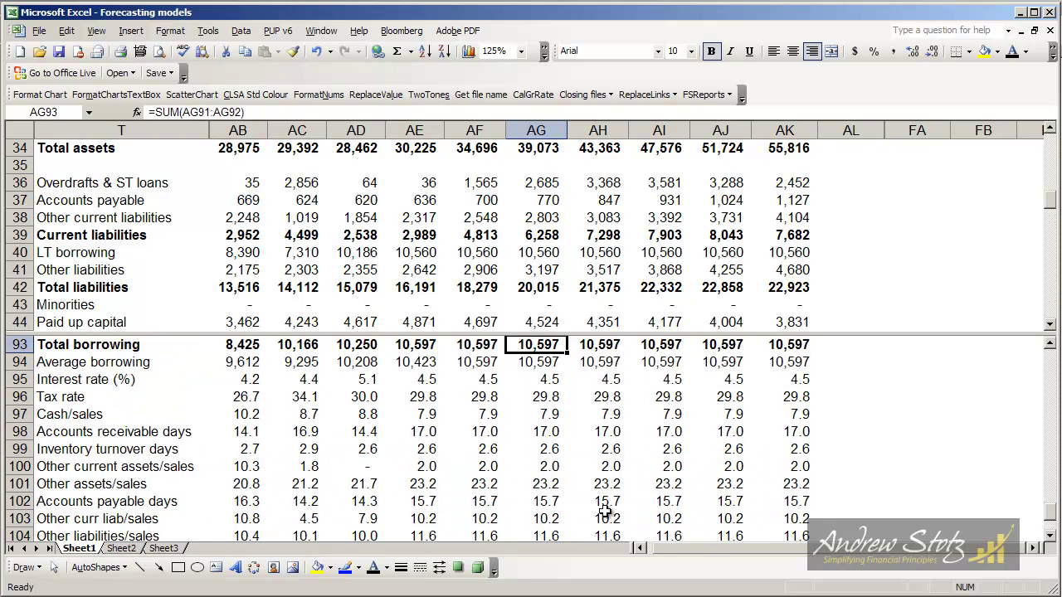
pyautogui.press('Up')
pyautogui.press('Up')
pyautogui.press('Up')
pyautogui.press('Up')
pyautogui.press('Up')
pyautogui.press('Up')
pyautogui.press('Up')
pyautogui.press('Up')
pyautogui.press('Up')
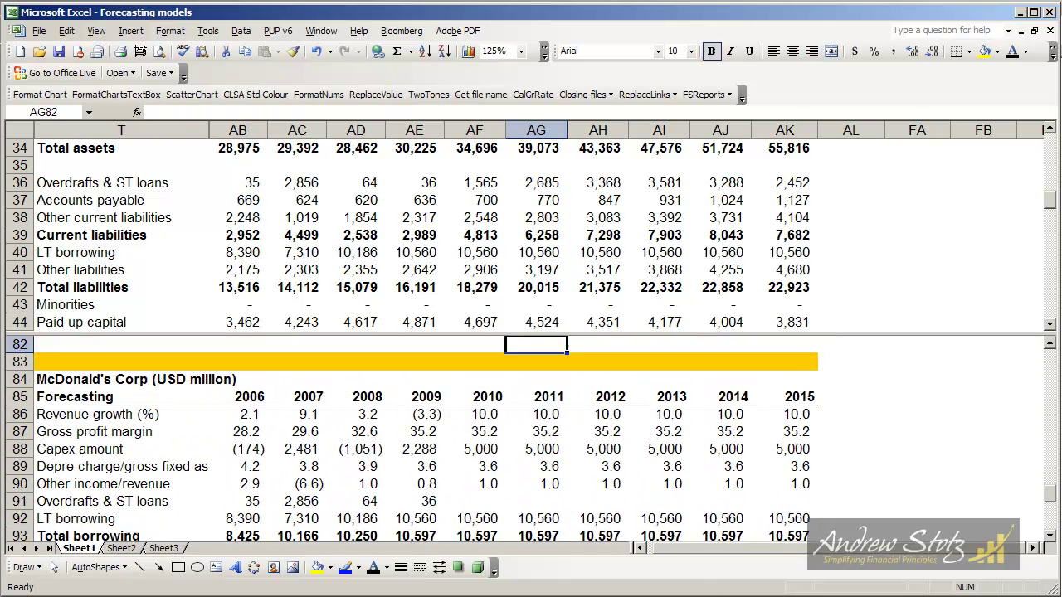
# Set 2010 capex to 4,500, check the overdraft falls to 1,077, and enter 4,000 for 2011 capex.
pyautogui.click(493, 467)
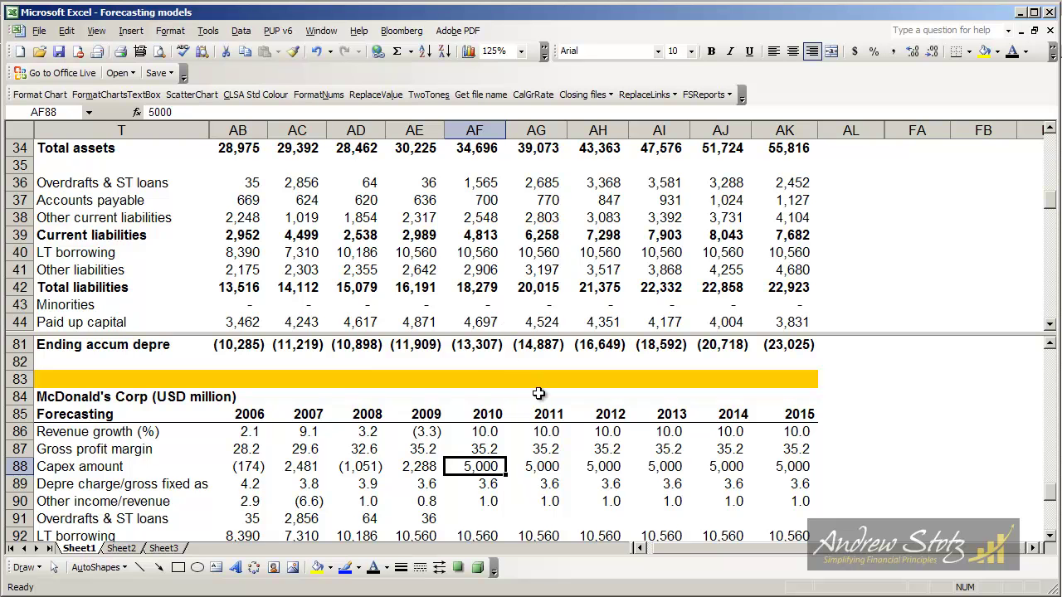
pyautogui.write('4500')
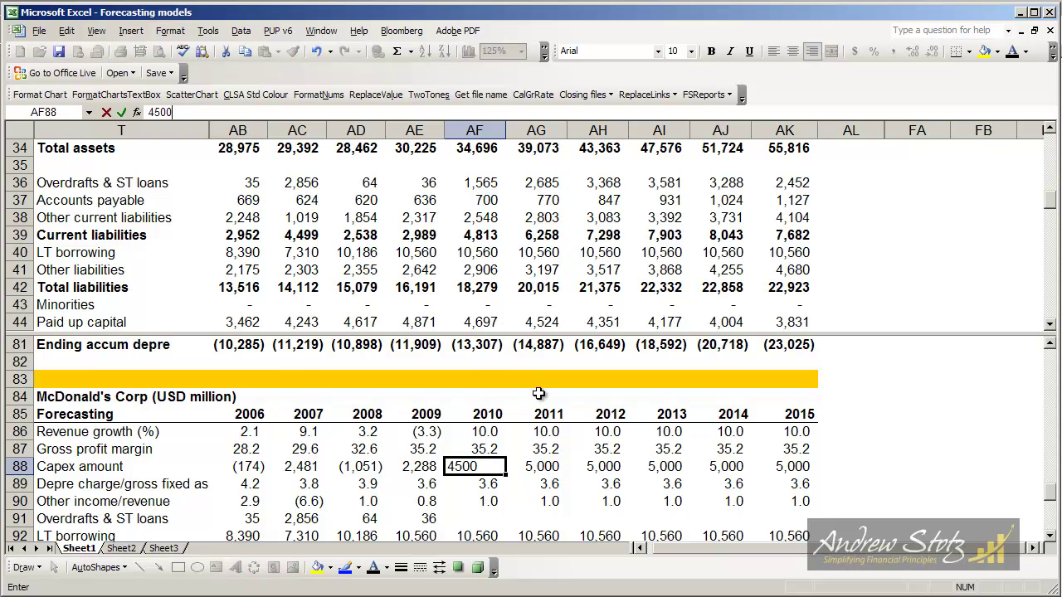
pyautogui.press('Return')
pyautogui.click(485, 180)
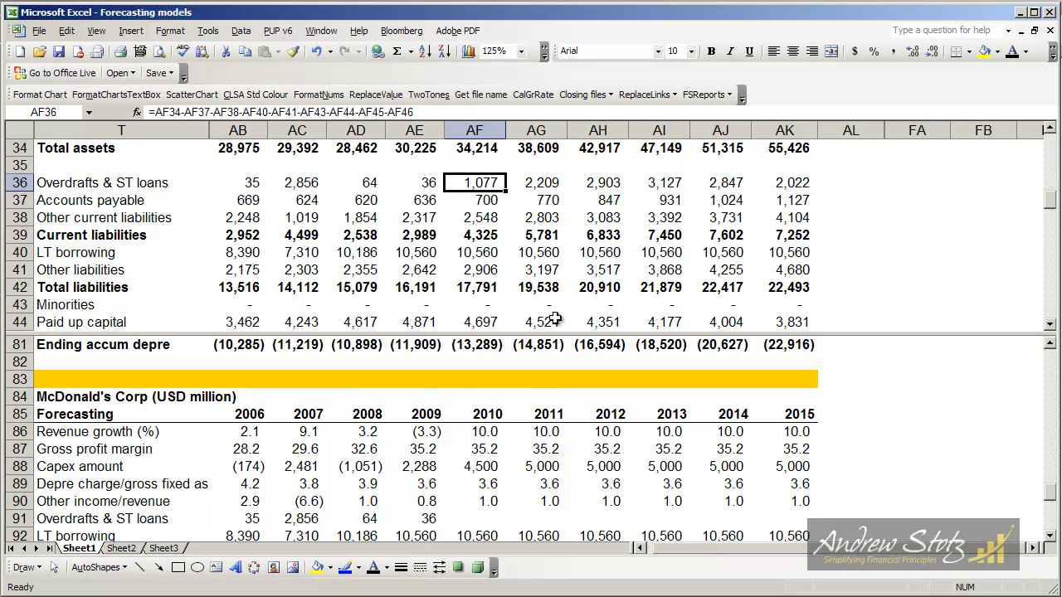
pyautogui.click(538, 466)
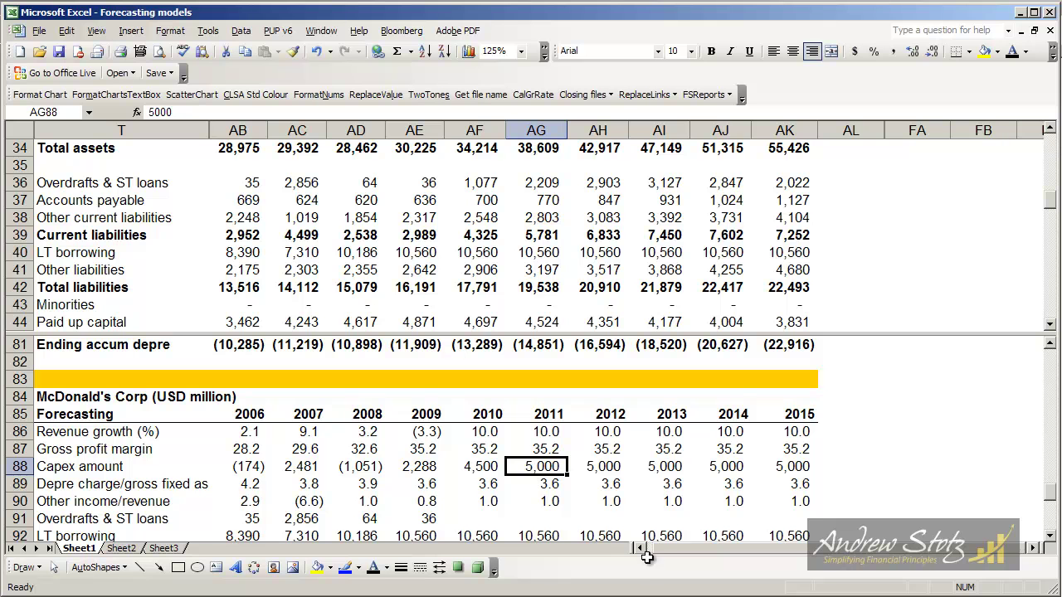
pyautogui.click(547, 181)
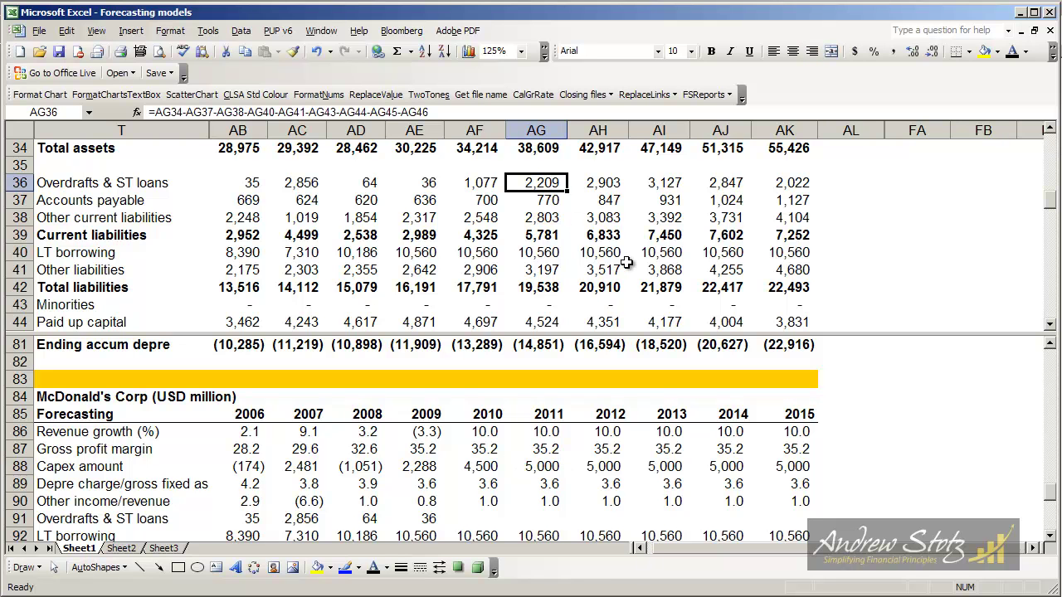
pyautogui.click(541, 468)
pyautogui.write('4,0')
pyautogui.write('00')
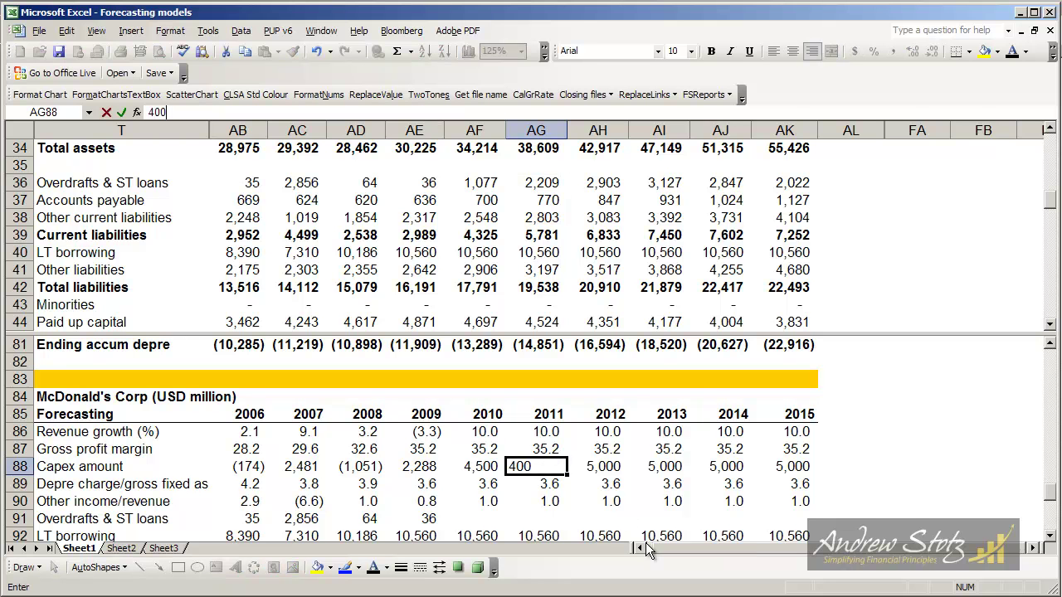
# Confirm 2011 capex of 4,000 and verify the 2011 balance check reads zero.
pyautogui.press('Return')
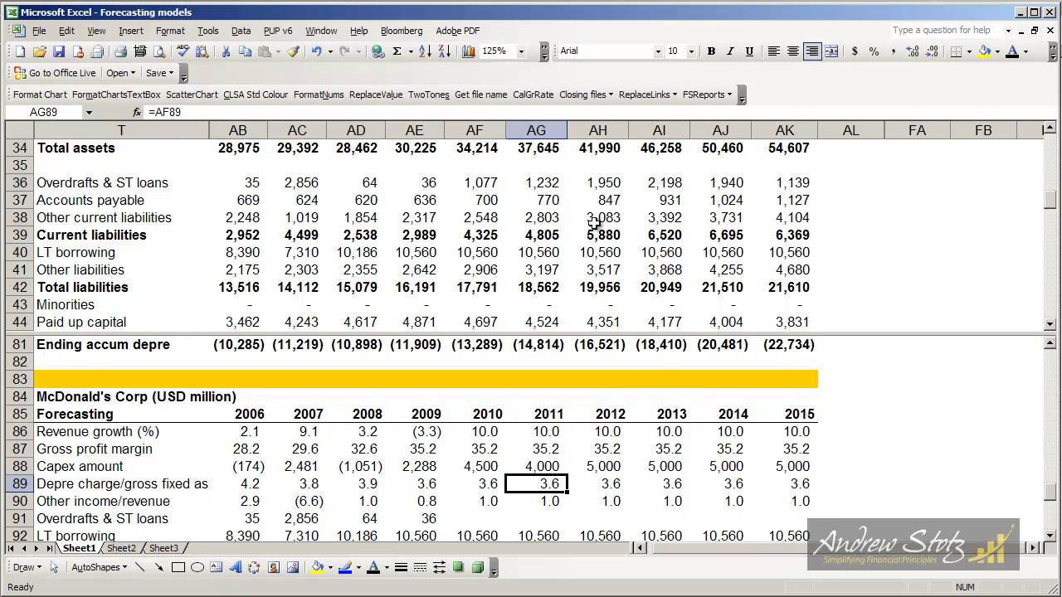
pyautogui.click(550, 183)
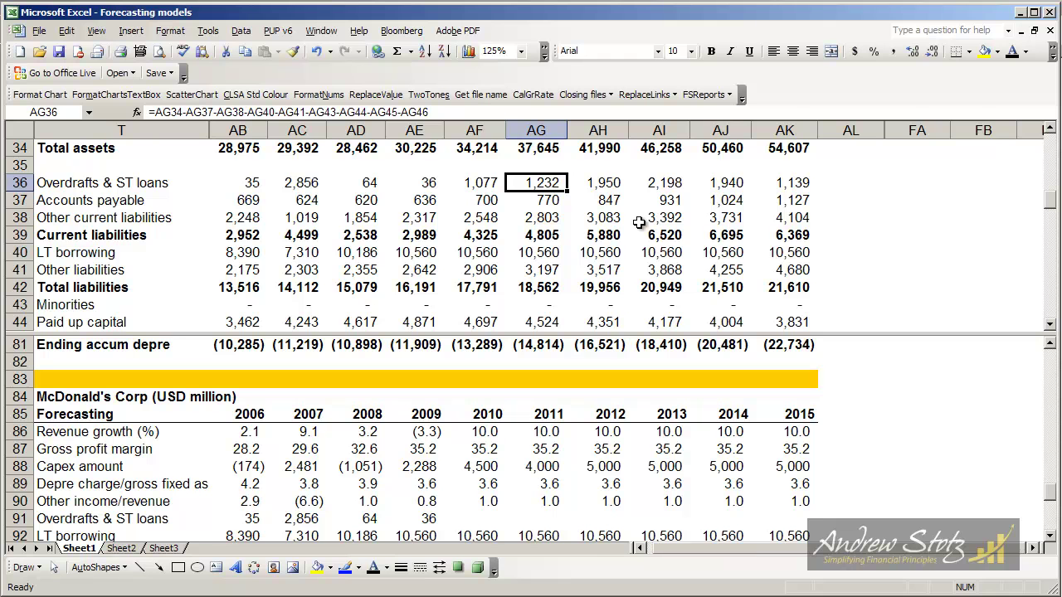
pyautogui.press('pagedown')
pyautogui.click(538, 224)
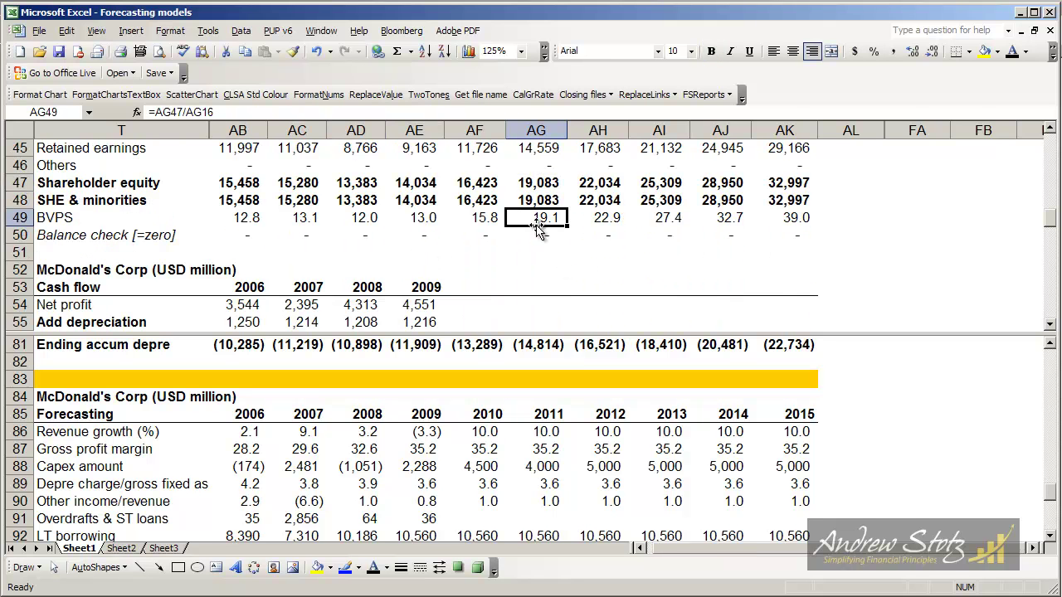
pyautogui.press('Down')
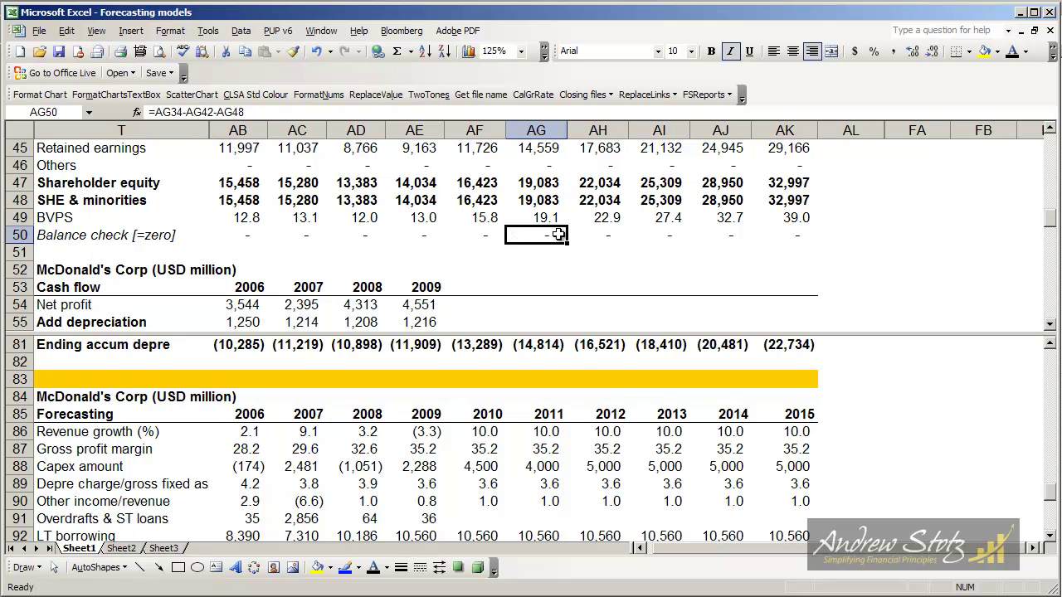
pyautogui.press('Down')
pyautogui.press('Down')
pyautogui.press('Down')
pyautogui.press('Down')
pyautogui.press('Down')
pyautogui.press('Down')
pyautogui.press('Down')
pyautogui.press('Down')
pyautogui.press('Down')
pyautogui.press('Down')
pyautogui.press('Down')
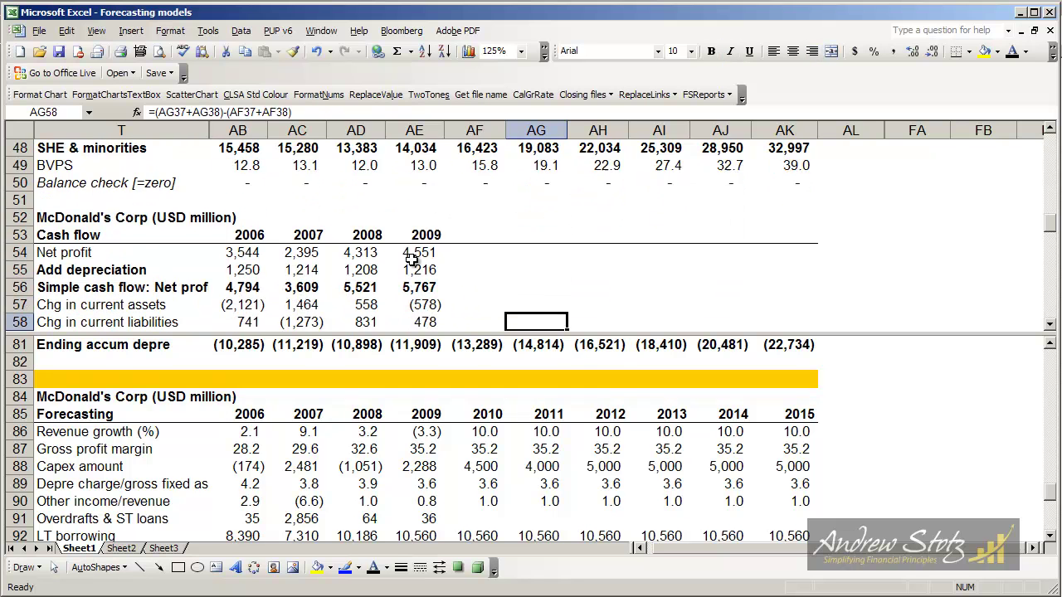
# Make the 2010–2015 cash flow forecast block AF53:AK61 black.
pyautogui.moveTo(467, 181); pyautogui.dragTo(763, 280)
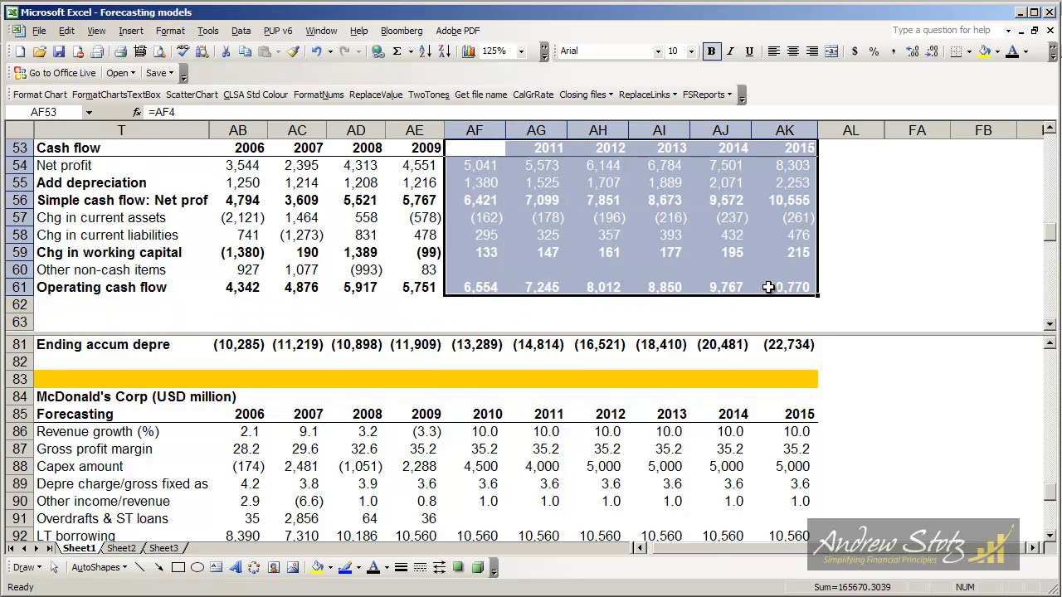
pyautogui.click(1010, 58)
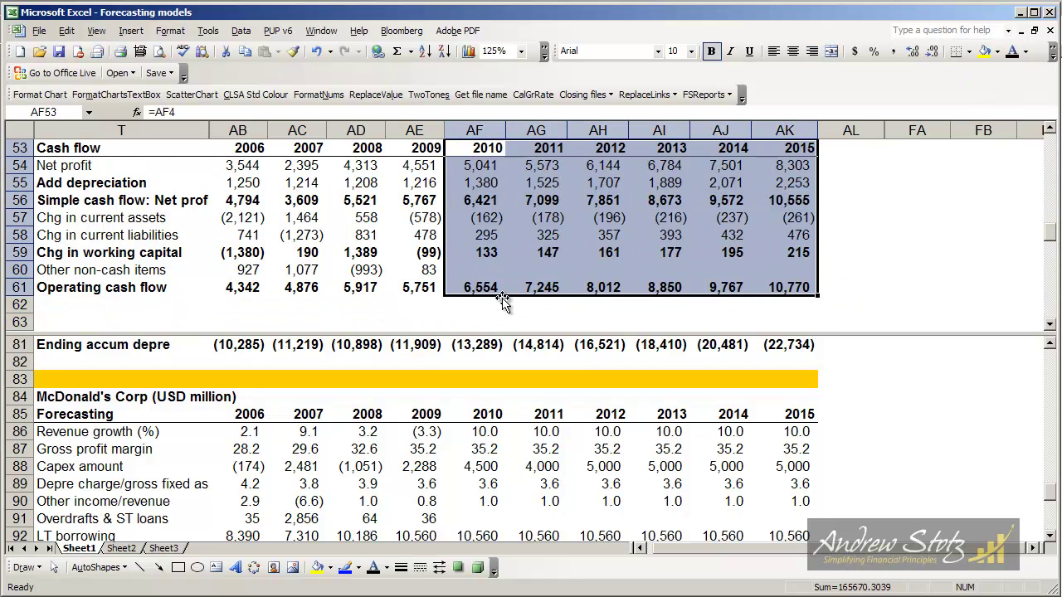
pyautogui.click(481, 269)
pyautogui.press('Down')
pyautogui.press('Down')
pyautogui.press('Down')
pyautogui.press('Down')
pyautogui.press('Down')
pyautogui.press('Down')
pyautogui.press('Down')
pyautogui.press('Down')
pyautogui.press('Down')
pyautogui.press('Down')
pyautogui.press('Down')
pyautogui.press('Down')
pyautogui.press('Down')
pyautogui.press('Down')
pyautogui.press('Down')
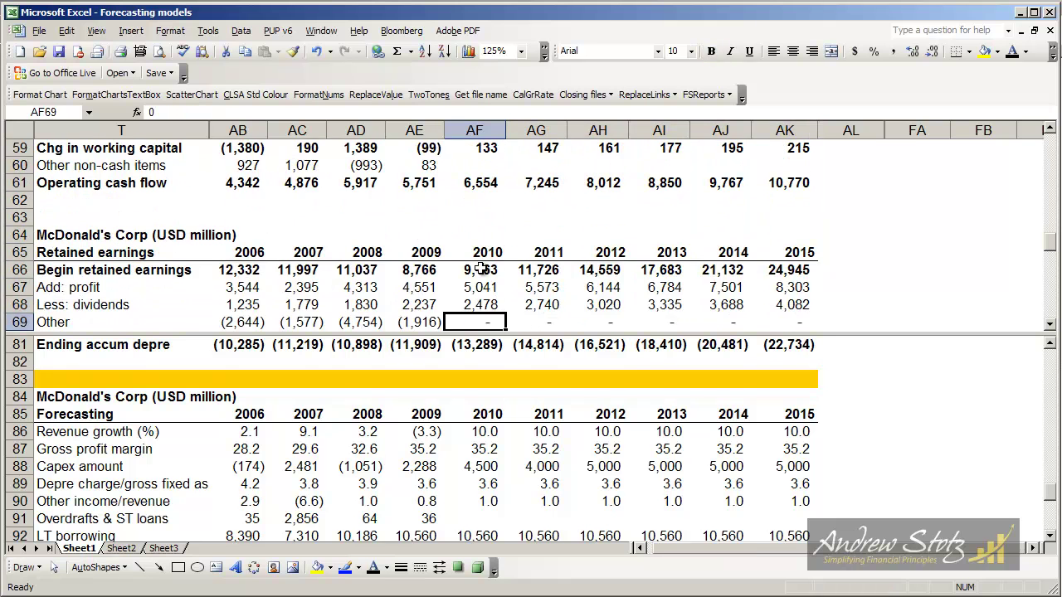
pyautogui.press('Down')
pyautogui.press('Down')
pyautogui.press('Down')
pyautogui.press('Down')
pyautogui.press('Down')
pyautogui.press('Down')
pyautogui.press('Down')
pyautogui.press('Down')
pyautogui.press('Down')
pyautogui.press('Down')
pyautogui.press('Down')
pyautogui.press('Down')
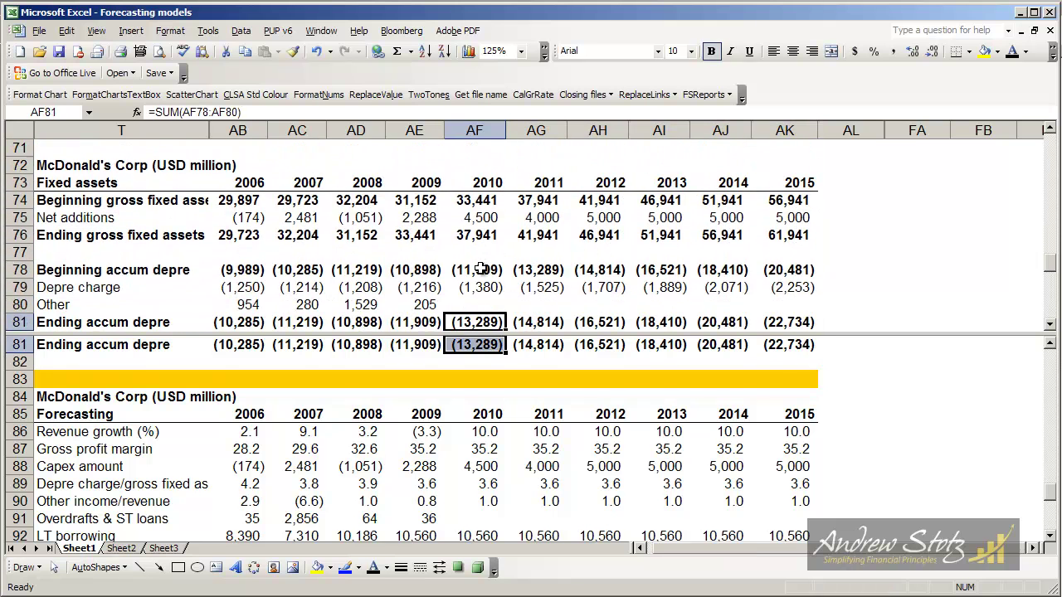
# Enlarge the upper pane to show more P&L rows and compare 2010 net income with 2009.
pyautogui.press('Up')
pyautogui.press('Up')
pyautogui.press('Up')
pyautogui.press('Up')
pyautogui.press('Up')
pyautogui.press('Up')
pyautogui.press('Up')
pyautogui.press('Up')
pyautogui.press('Up')
pyautogui.press('Up')
pyautogui.press('Up')
pyautogui.press('Up')
pyautogui.press('Up')
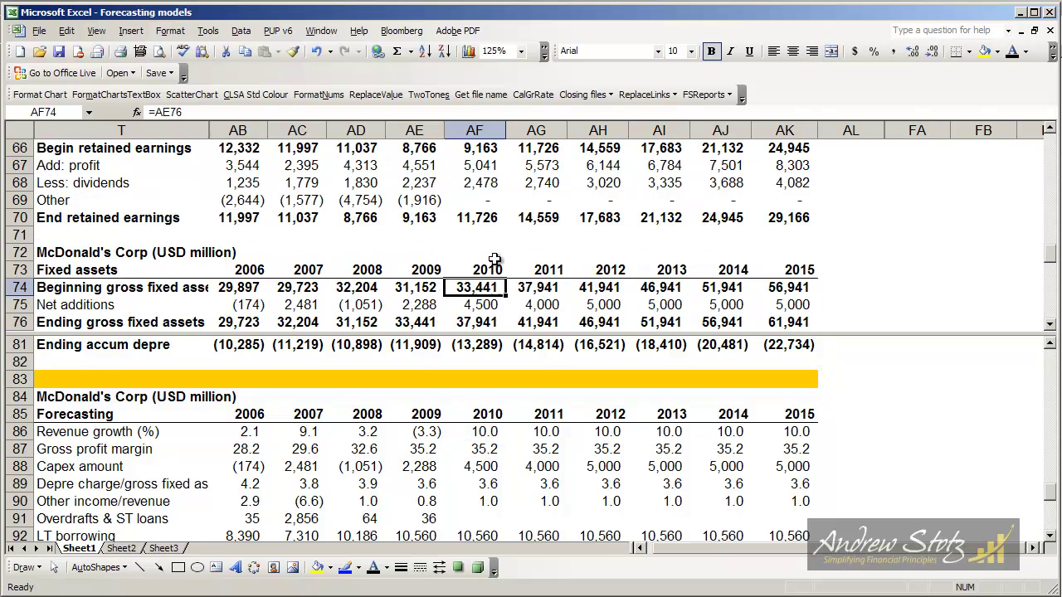
pyautogui.press('pageup')
pyautogui.press('pageup')
pyautogui.press('pageup')
pyautogui.press('pageup')
pyautogui.press('pageup')
pyautogui.press('pageup')
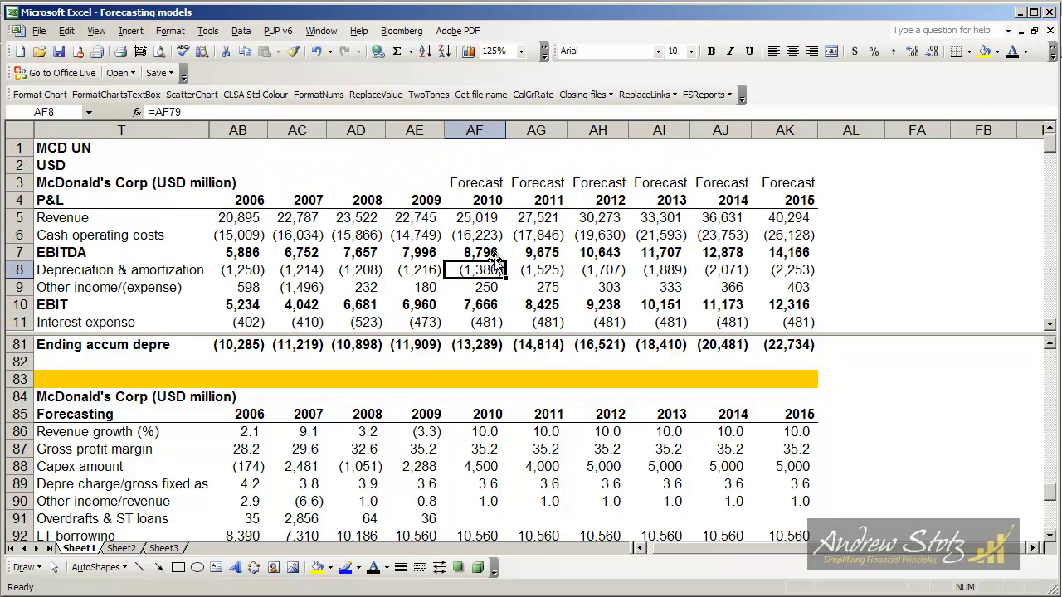
pyautogui.press('Down')
pyautogui.press('Down')
pyautogui.press('Down')
pyautogui.press('Down')
pyautogui.press('Down')
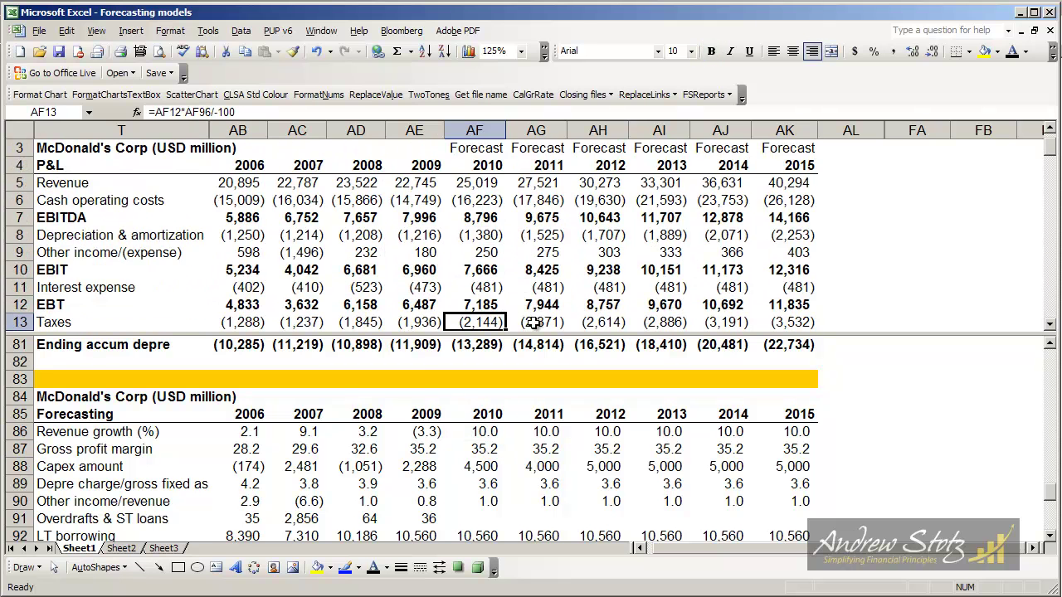
pyautogui.moveTo(527, 330); pyautogui.dragTo(527, 383)
pyautogui.press('Down')
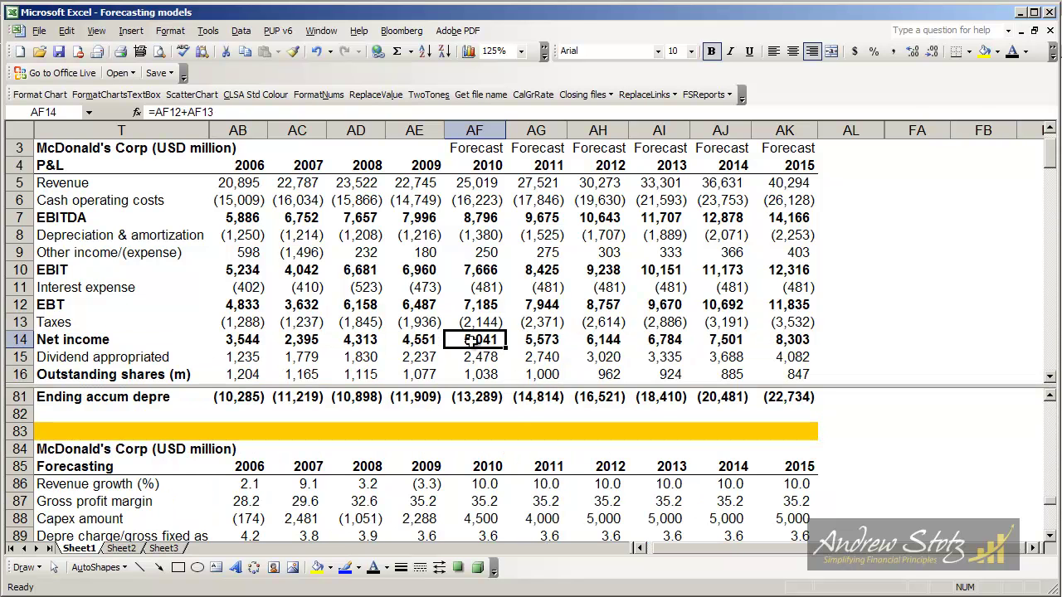
pyautogui.press('Left')
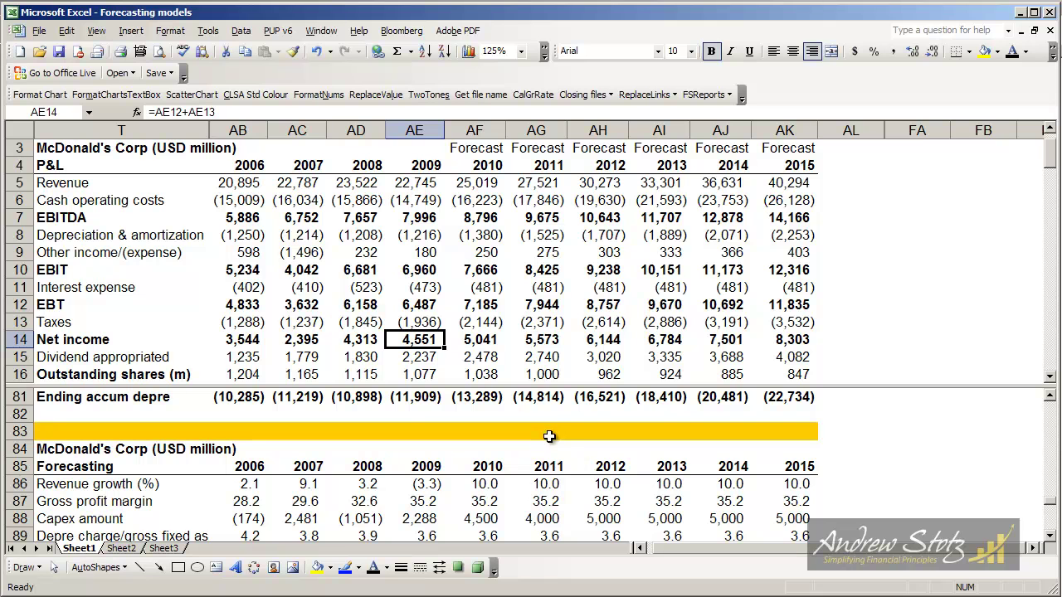
pyautogui.press('Right')
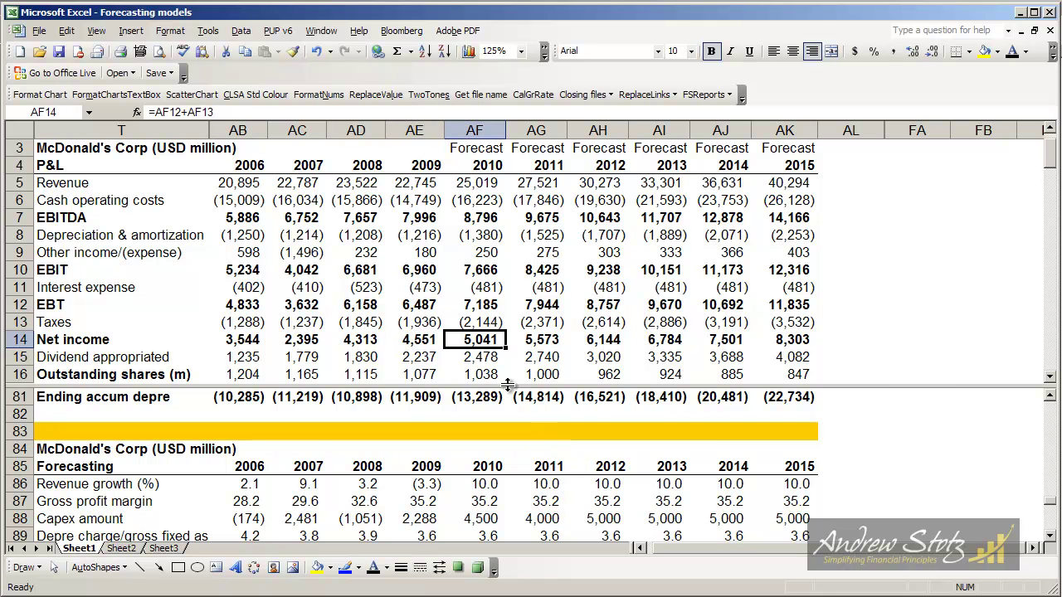
pyautogui.press('Up')
# Review the 2010 revenue, gross profit margin, net income and revenue growth formulas.
pyautogui.click(465, 188)
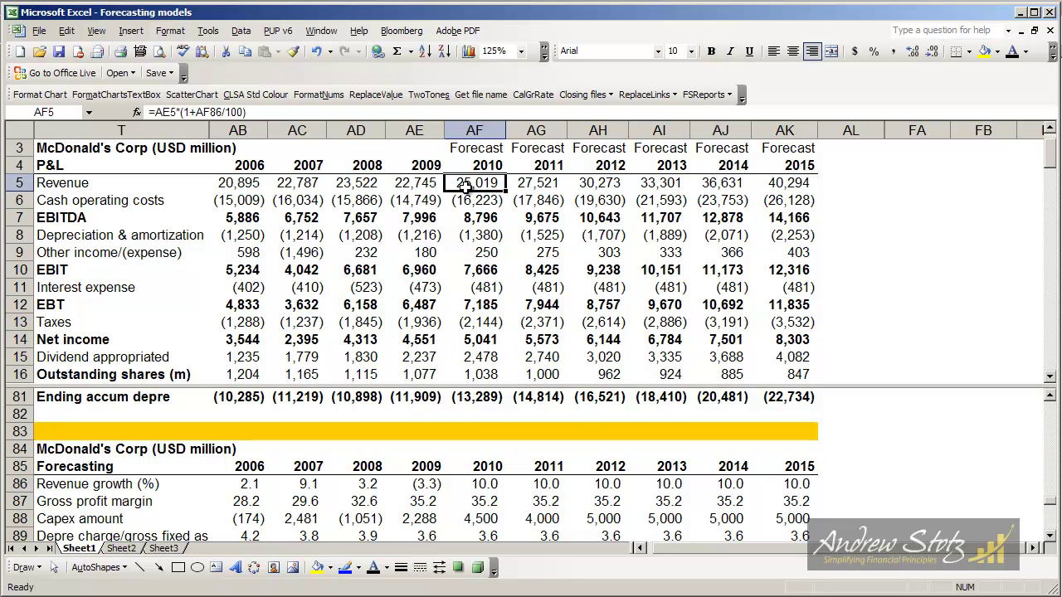
pyautogui.click(466, 503)
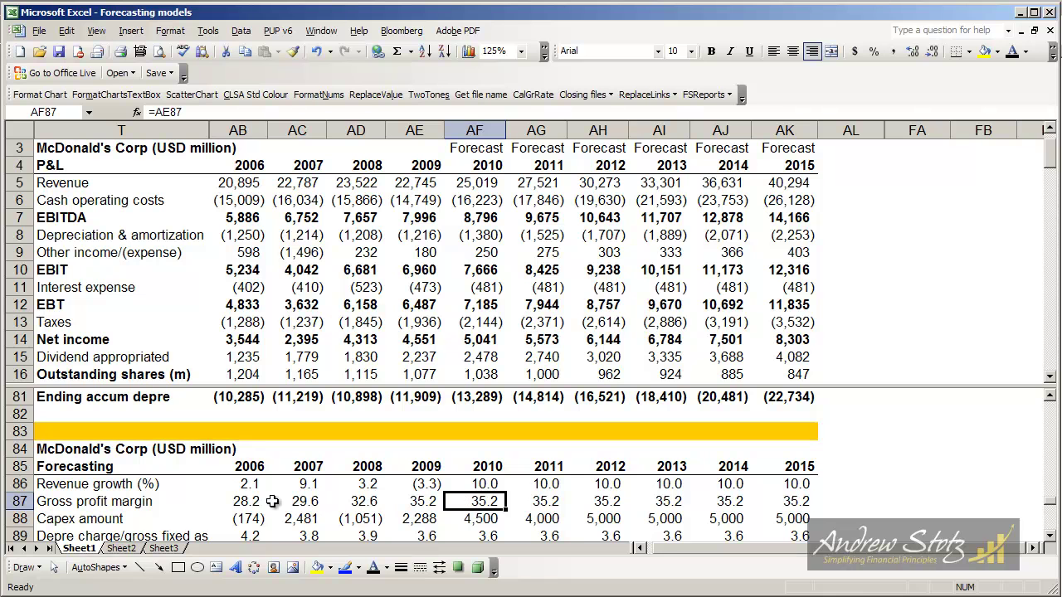
pyautogui.moveTo(256, 502); pyautogui.dragTo(419, 502)
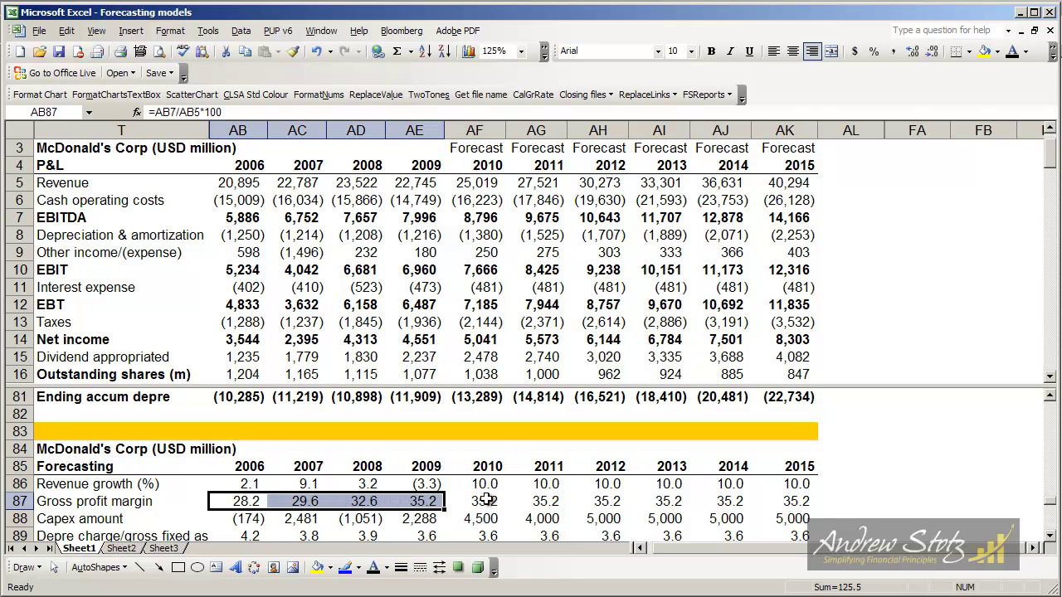
pyautogui.click(487, 501)
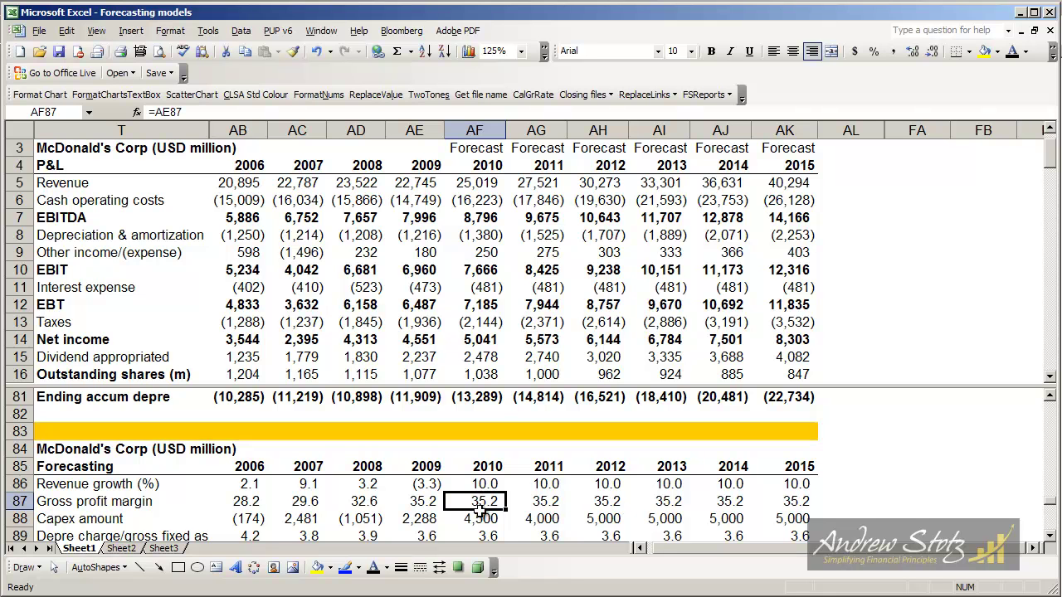
pyautogui.click(471, 338)
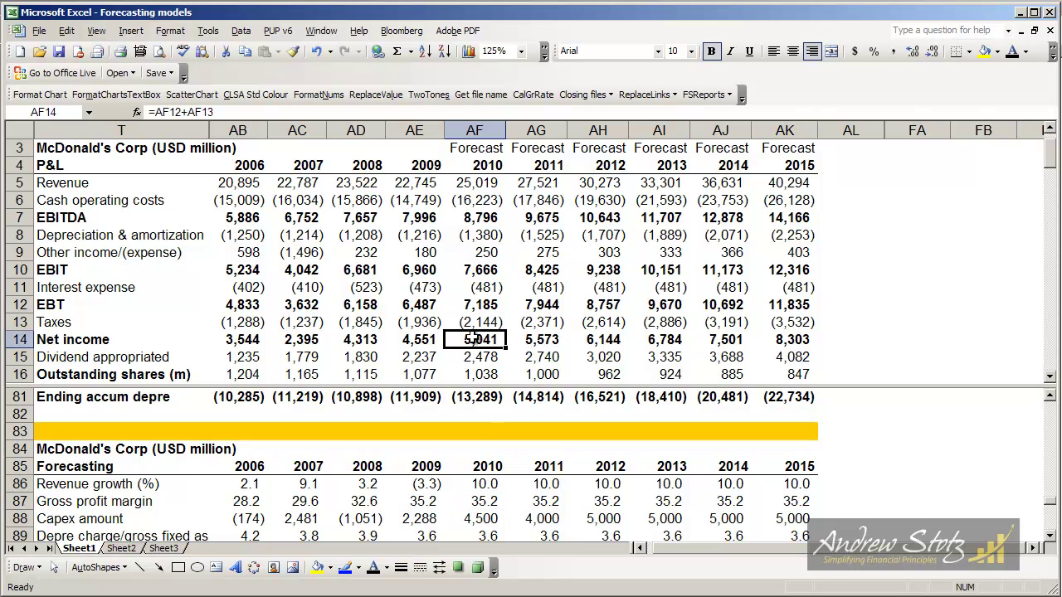
pyautogui.click(486, 485)
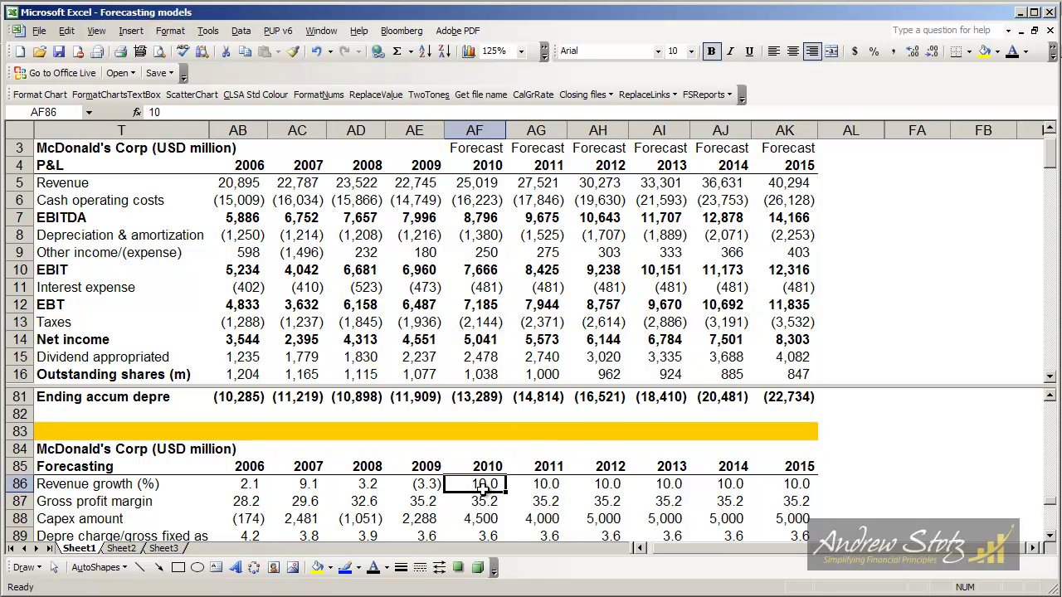
# Remove the two-pane window split and move down to the new shares issued assumption.
pyautogui.doubleClick(498, 387)
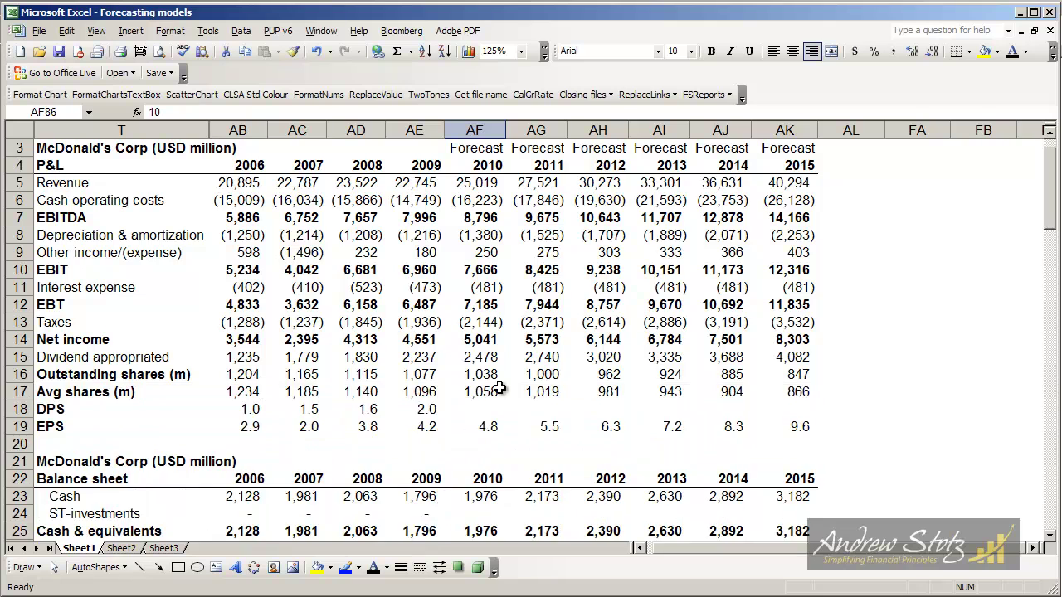
pyautogui.press('Down')
pyautogui.press('Down')
pyautogui.press('Down')
pyautogui.press('Down')
pyautogui.press('Down')
pyautogui.press('Down')
pyautogui.press('Down')
pyautogui.press('Down')
pyautogui.press('Down')
pyautogui.press('Down')
pyautogui.press('Down')
pyautogui.press('Down')
pyautogui.press('Down')
pyautogui.press('Down')
pyautogui.press('Down')
pyautogui.press('Down')
pyautogui.press('Down')
pyautogui.press('Down')
pyautogui.press('Down')
pyautogui.press('Down')
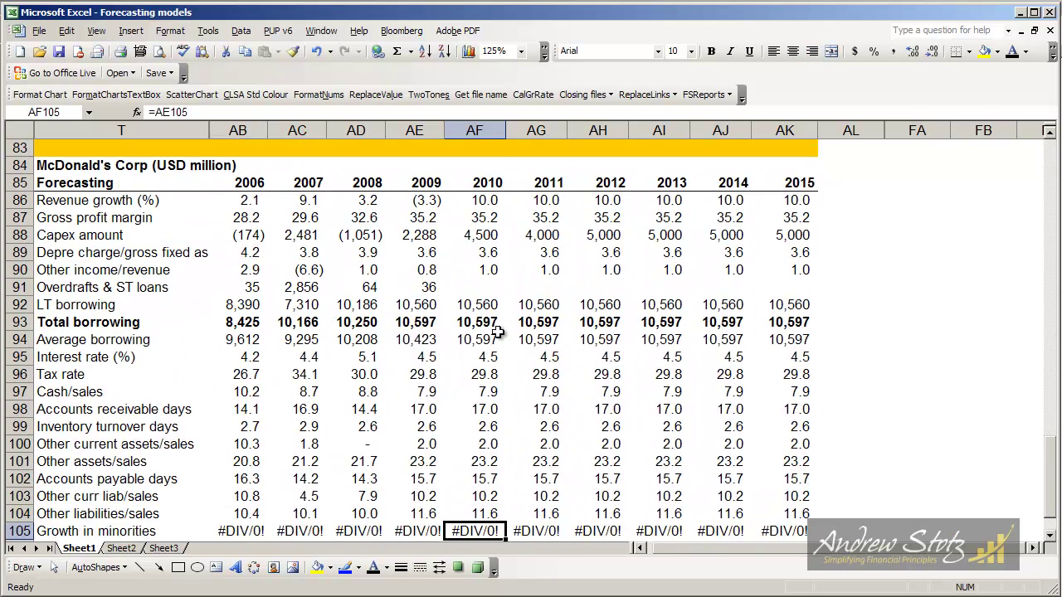
pyautogui.press('Down')
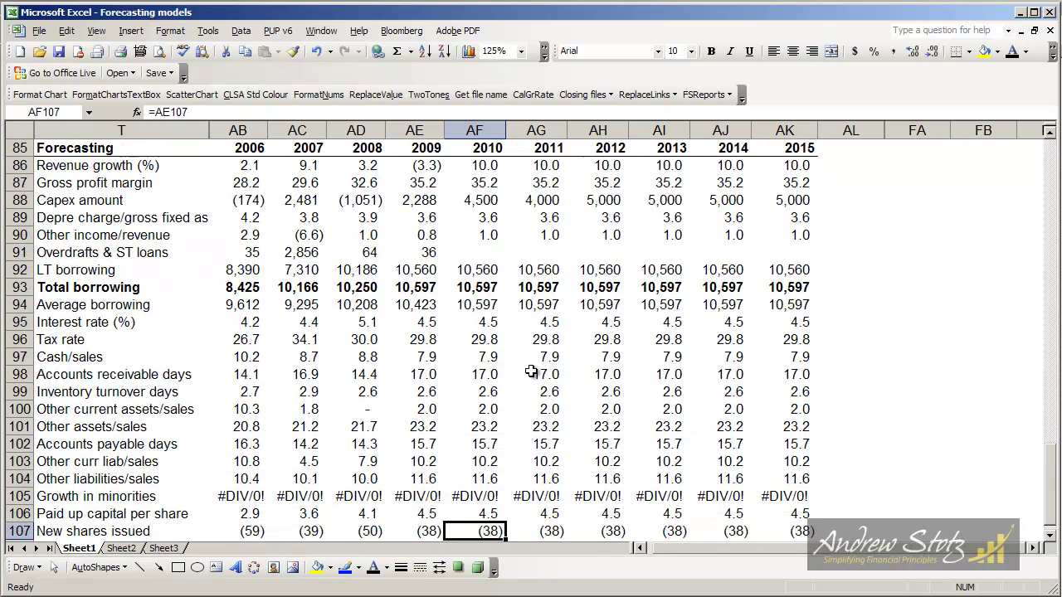
pyautogui.press('Down')
pyautogui.scroll(-1, 499, 167)
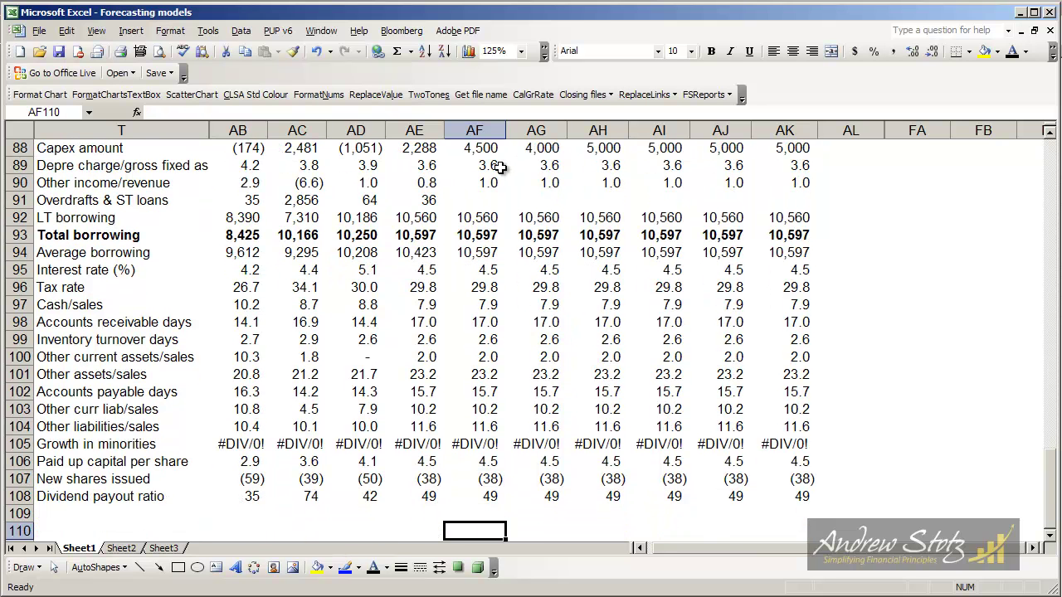
# Shade the 2010–2015 forecasting assumptions block AF86:AK108 gray.
pyautogui.keyDown('shift'); pyautogui.click(499, 167); pyautogui.keyUp('shift')
pyautogui.scroll(3, 499, 167)
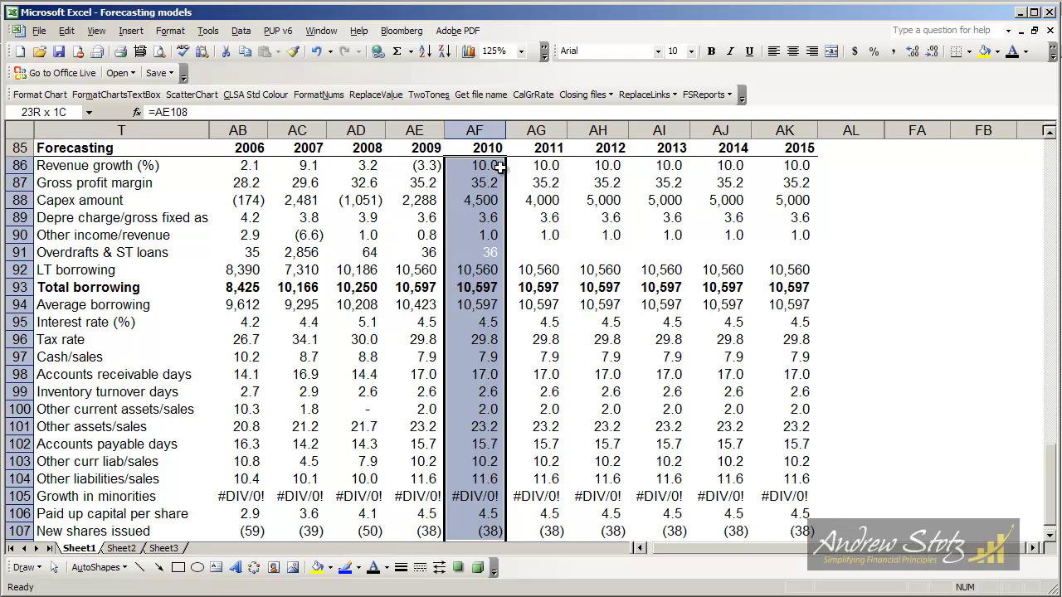
pyautogui.hotkey('ctrl', 'shift', 'Right')
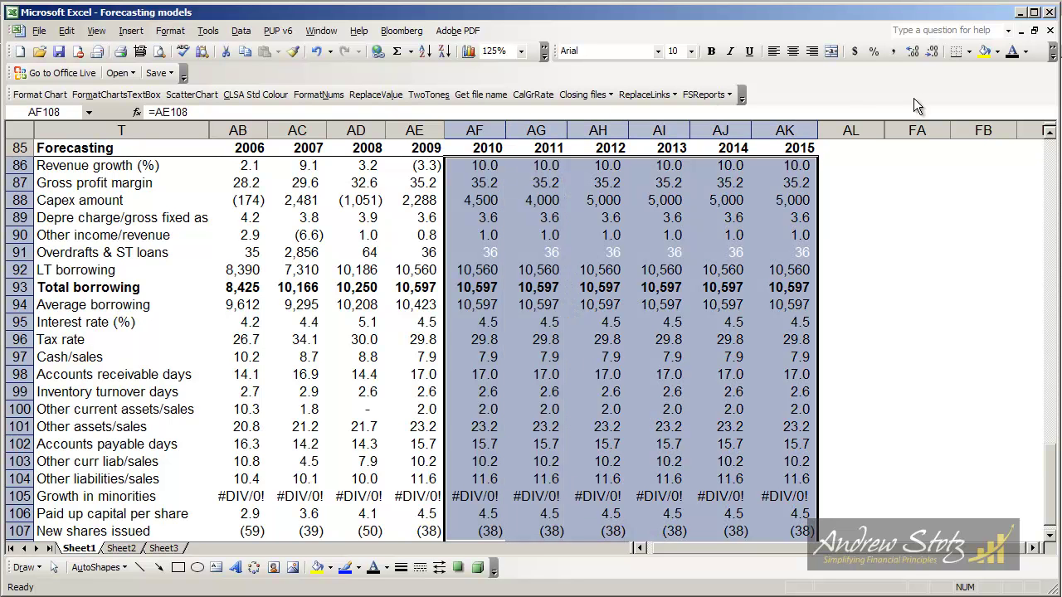
pyautogui.click(997, 52)
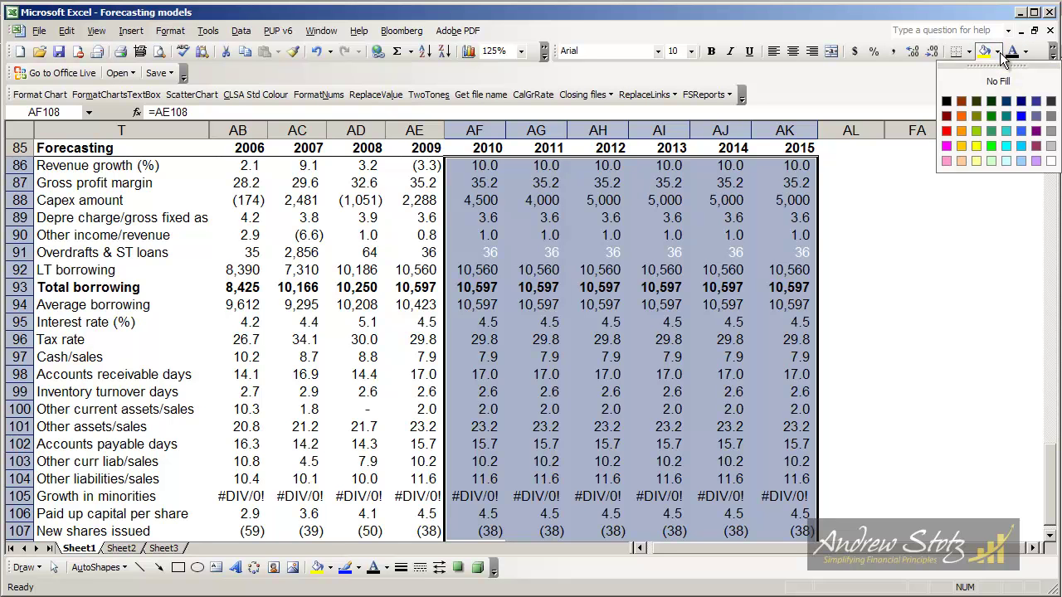
pyautogui.click(1051, 147)
pyautogui.scroll(-4, 1046, 158)
pyautogui.press('Up')
pyautogui.press('Up')
pyautogui.press('Up')
pyautogui.press('Up')
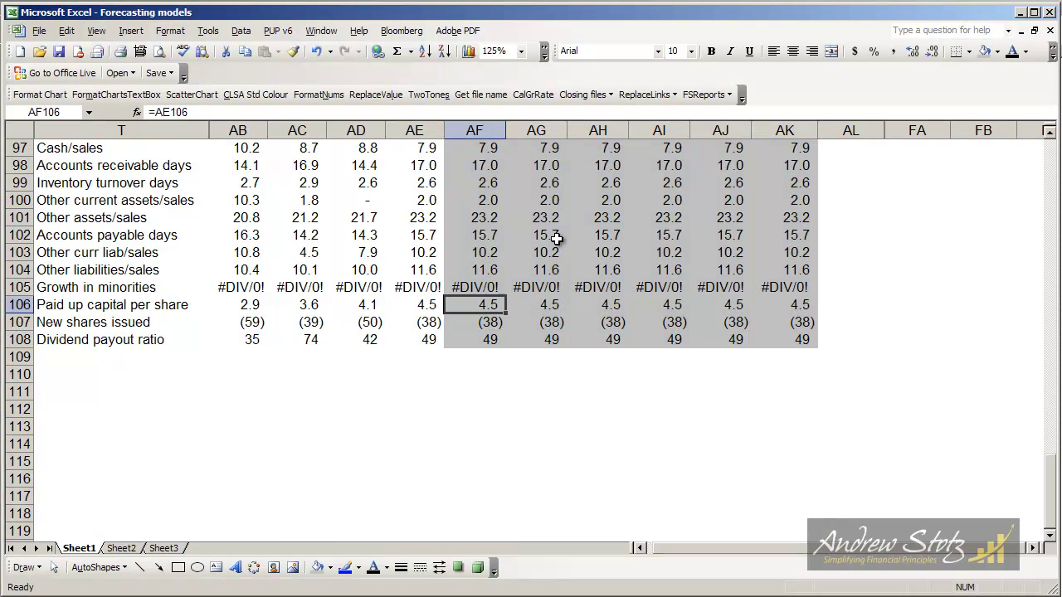
pyautogui.press('Up')
pyautogui.press('Up')
pyautogui.press('Up')
pyautogui.press('Up')
pyautogui.press('Up')
pyautogui.press('Up')
pyautogui.press('Up')
pyautogui.press('Up')
pyautogui.press('Up')
pyautogui.press('Up')
pyautogui.press('Up')
pyautogui.press('Up')
pyautogui.press('Up')
pyautogui.press('Up')
pyautogui.press('Up')
pyautogui.press('Up')
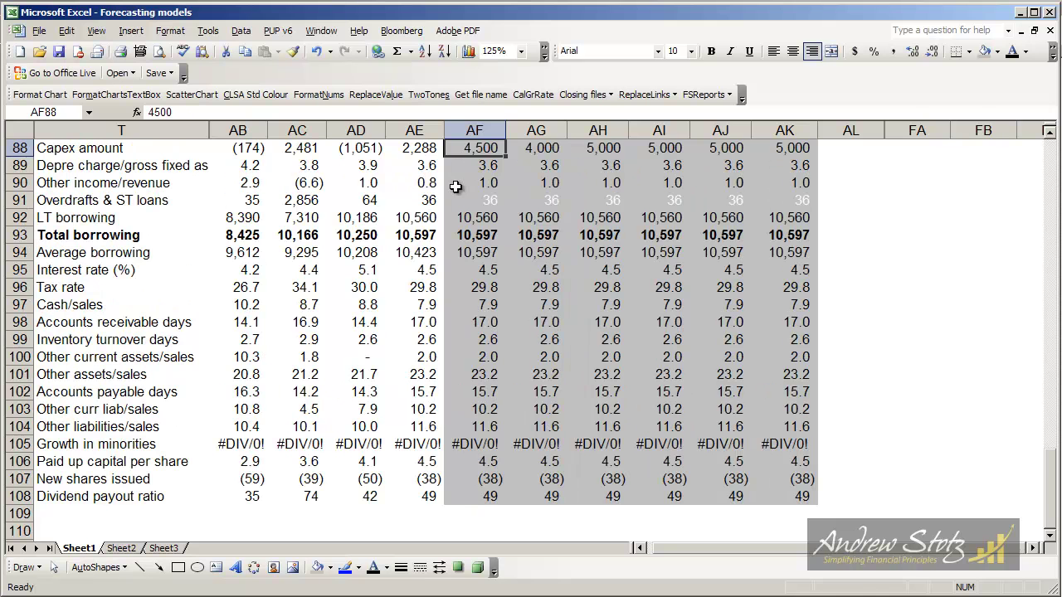
# Clear the hard-coded 2010–2015 overdraft assumptions and link AF91 to the balance-sheet overdraft with =AF36.
pyautogui.moveTo(472, 200); pyautogui.dragTo(801, 201)
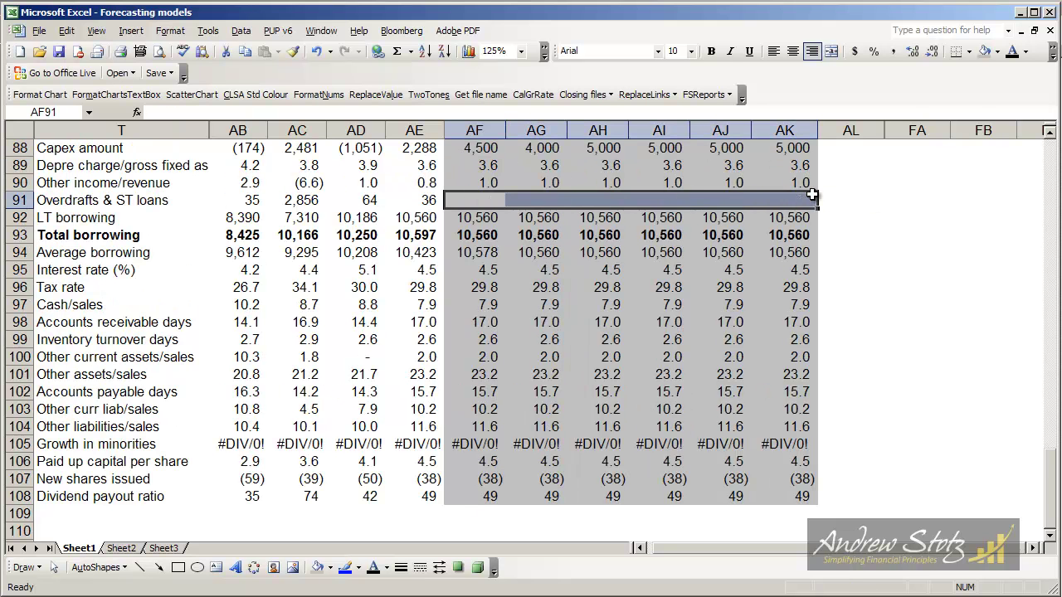
pyautogui.press('Delete')
pyautogui.press('Down')
pyautogui.press('Up')
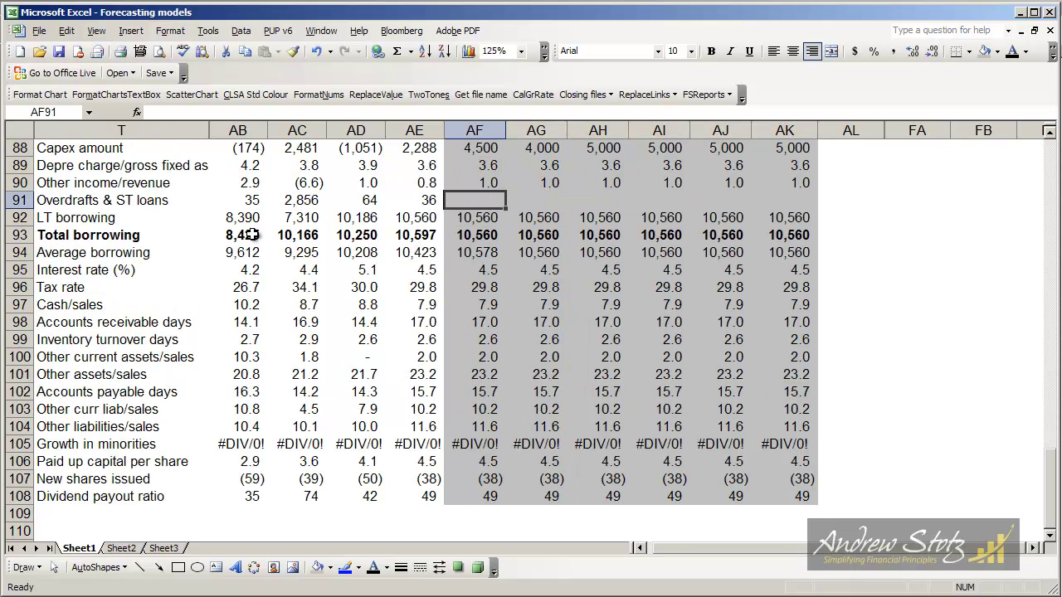
pyautogui.write('=')
pyautogui.press('pageup')
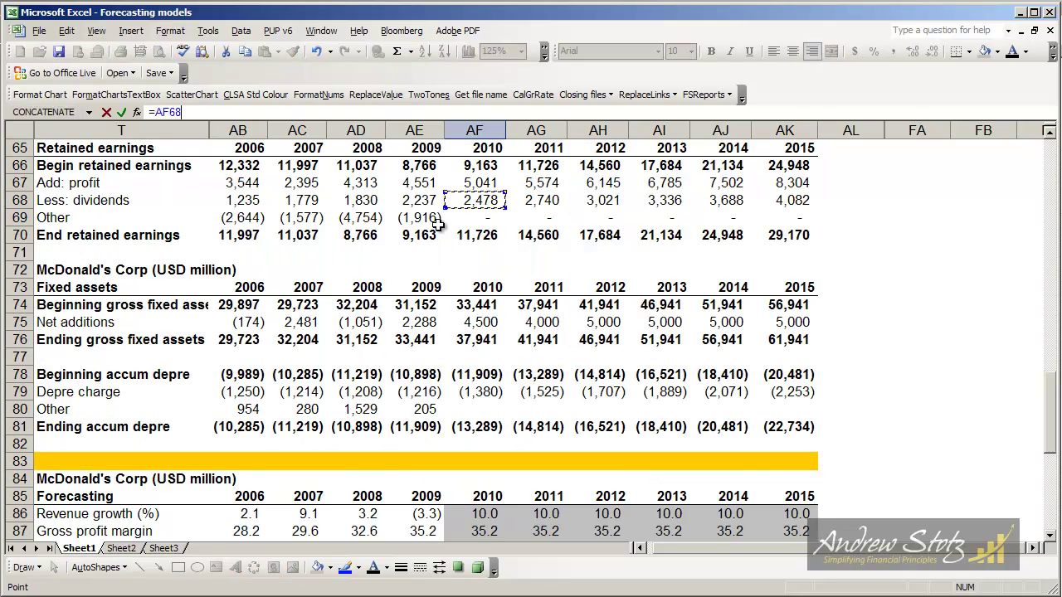
pyautogui.press('pageup')
pyautogui.press('Up')
pyautogui.press('Up')
pyautogui.press('Up')
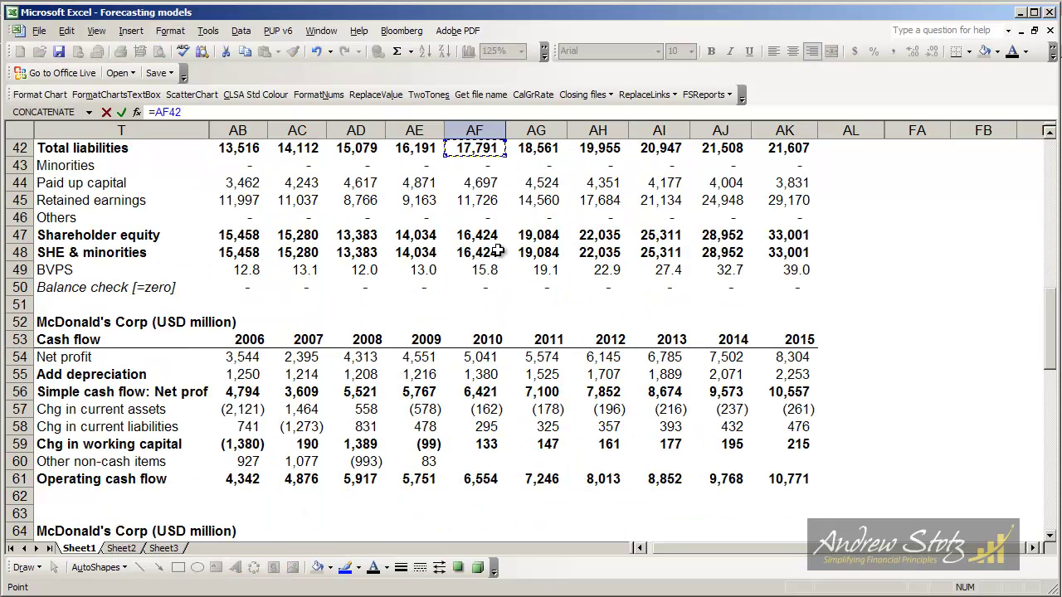
pyautogui.press('Up')
pyautogui.press('Up')
# Copy the overdraft link across AG91:AK91 for 2011–2015.
pyautogui.press('Up')
pyautogui.press('Up')
pyautogui.press('Up')
pyautogui.press('Up')
pyautogui.press('Up')
pyautogui.press('Up')
pyautogui.press('Down')
pyautogui.press('Down')
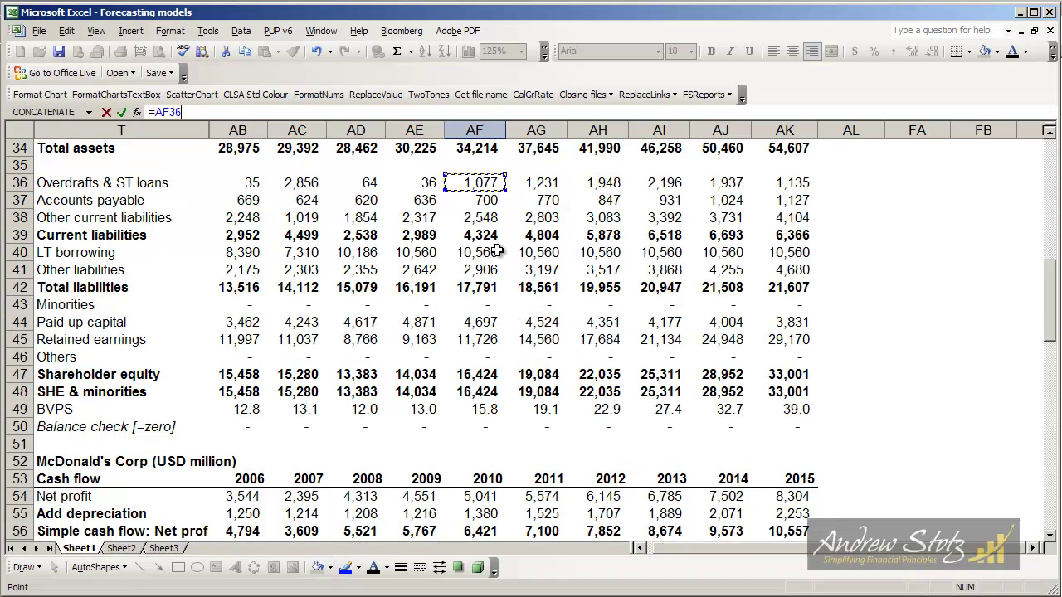
pyautogui.press('Return')
pyautogui.press('Up')
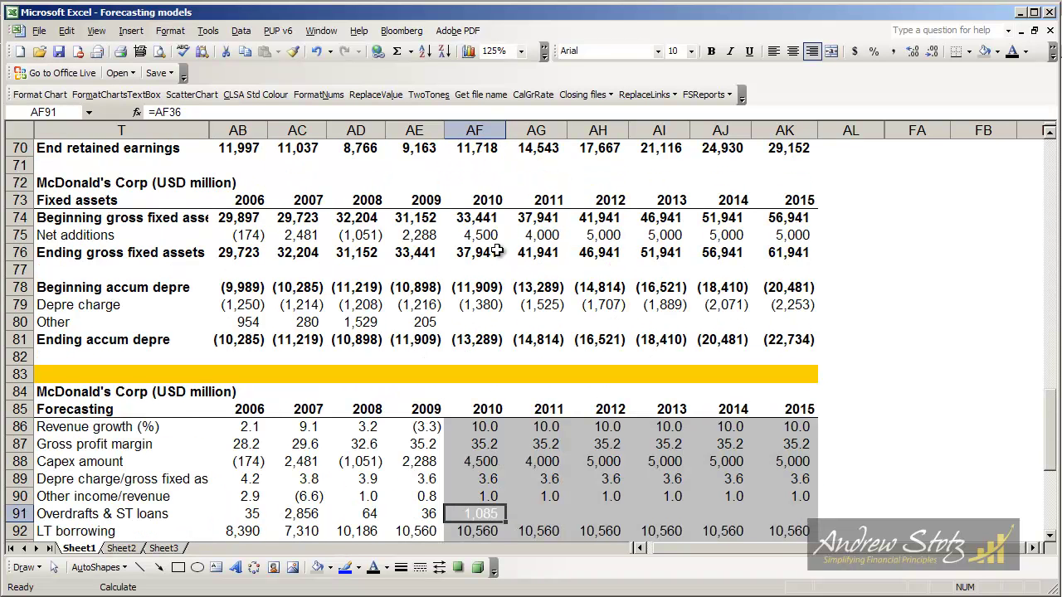
pyautogui.press('Down')
pyautogui.press('Down')
pyautogui.press('Down')
pyautogui.press('Up')
pyautogui.press('Up')
pyautogui.press('Up')
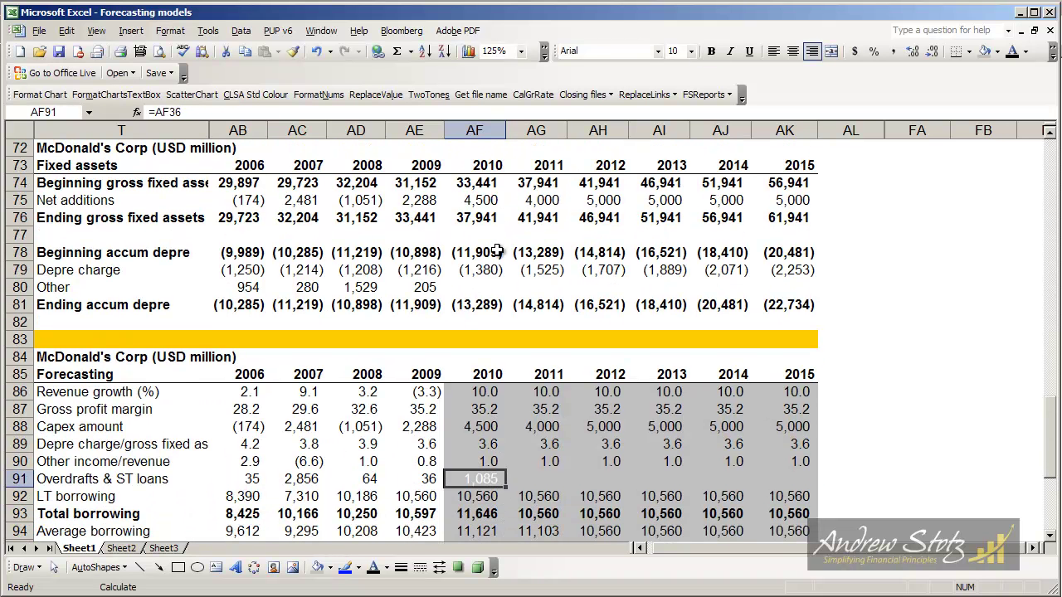
pyautogui.press('Up')
pyautogui.press('Down')
pyautogui.hotkey('ctrl', 'c')
pyautogui.hotkey('shift', 'Right')
pyautogui.hotkey('shift', 'Right')
pyautogui.hotkey('shift', 'Right')
pyautogui.hotkey('shift', 'Right')
pyautogui.hotkey('shift', 'Right')
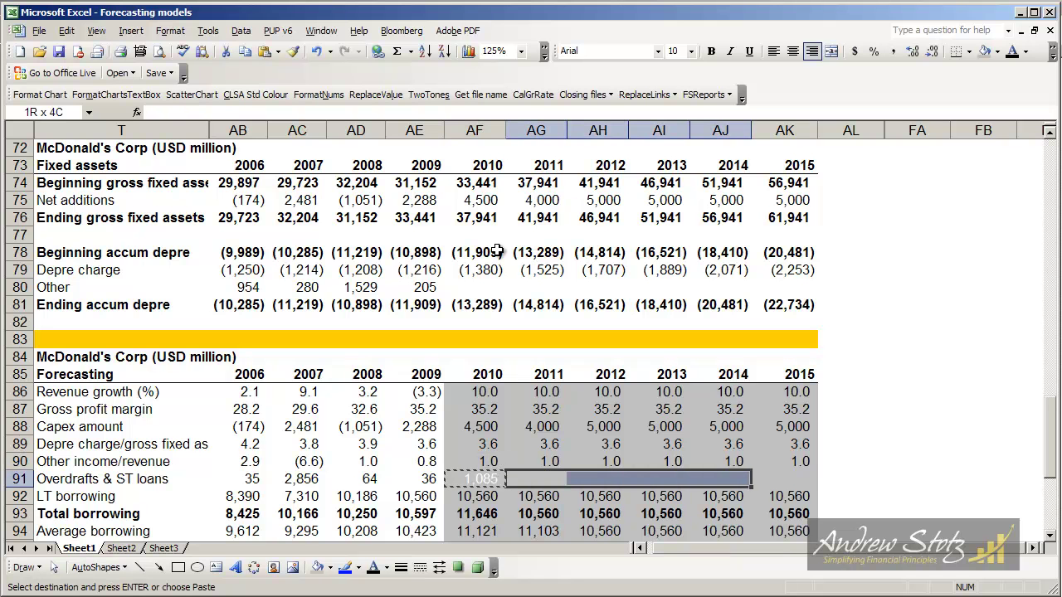
pyautogui.press('Return')
pyautogui.hotkey('ctrl', 'shift', 'Right')
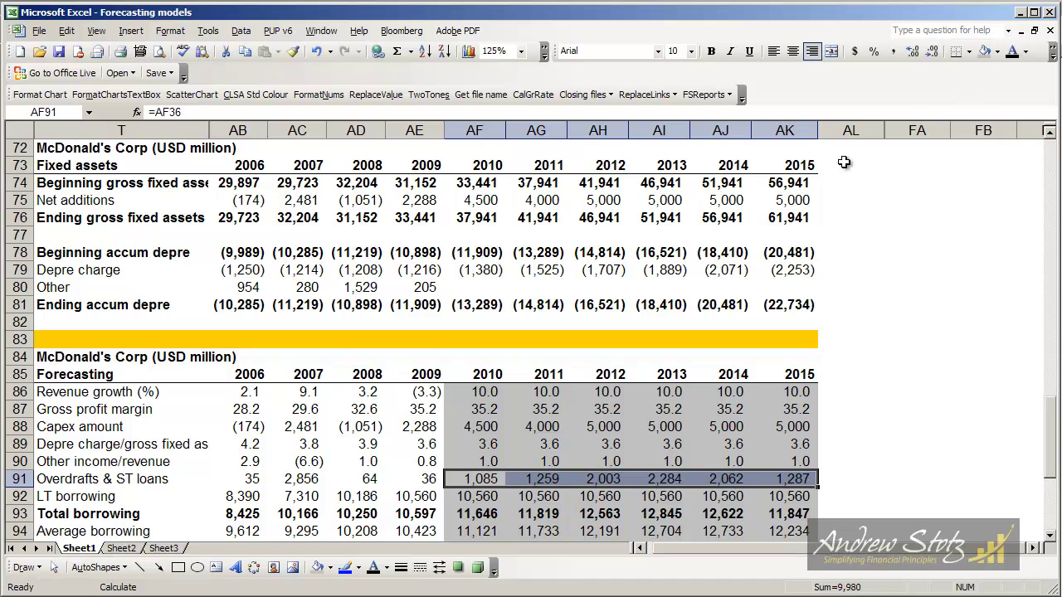
# Review the 2010 average borrowing and total borrowing formulas without changing them.
pyautogui.press('Down')
pyautogui.press('Down')
pyautogui.press('Down')
pyautogui.press('Down')
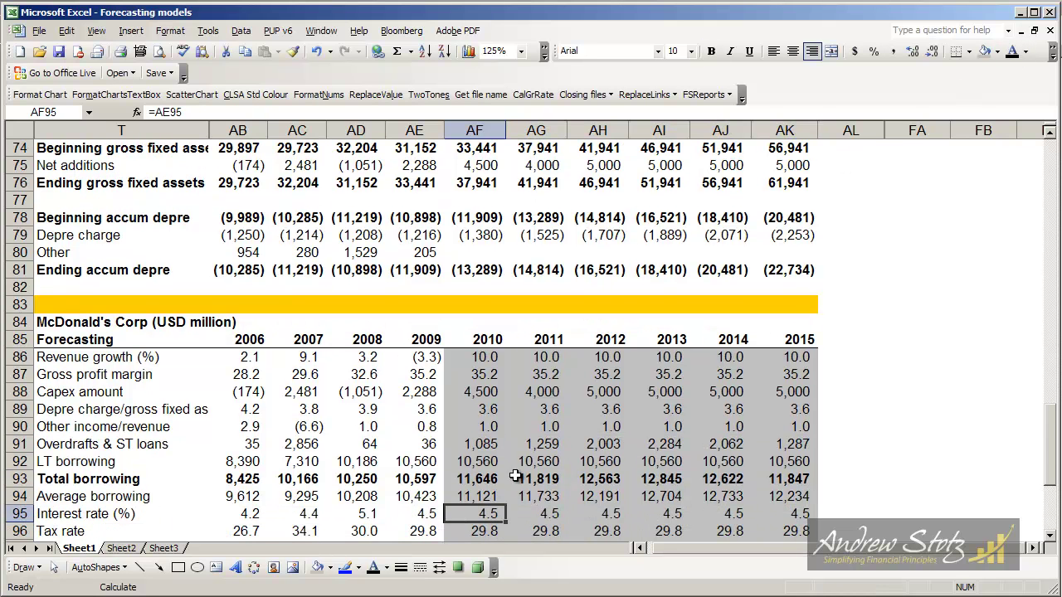
pyautogui.click(494, 500)
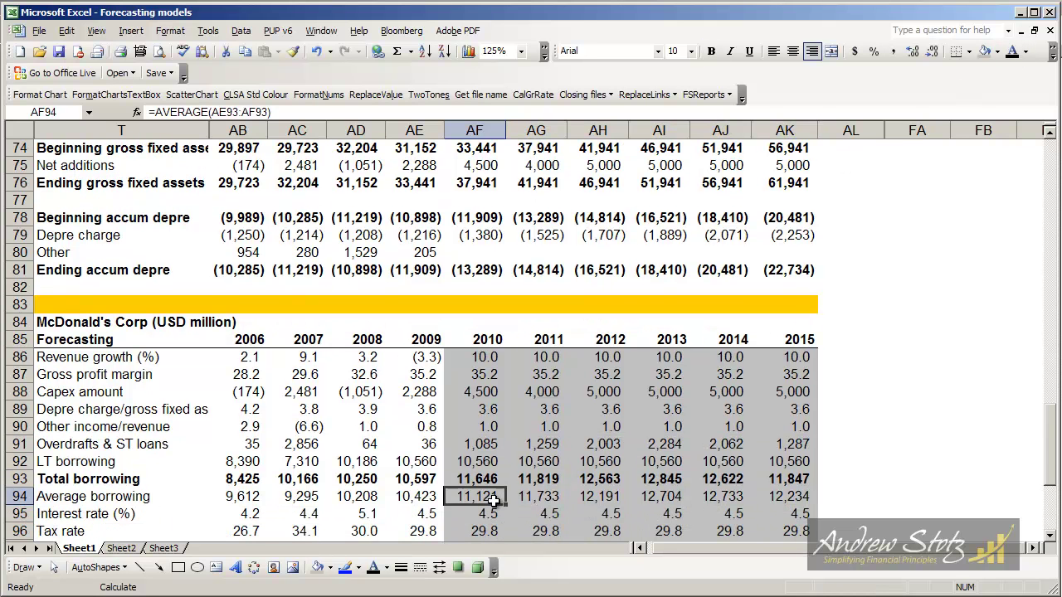
pyautogui.press('Up')
pyautogui.press('F2')
pyautogui.press('Return')
pyautogui.press('Up')
pyautogui.press('Up')
pyautogui.press('Up')
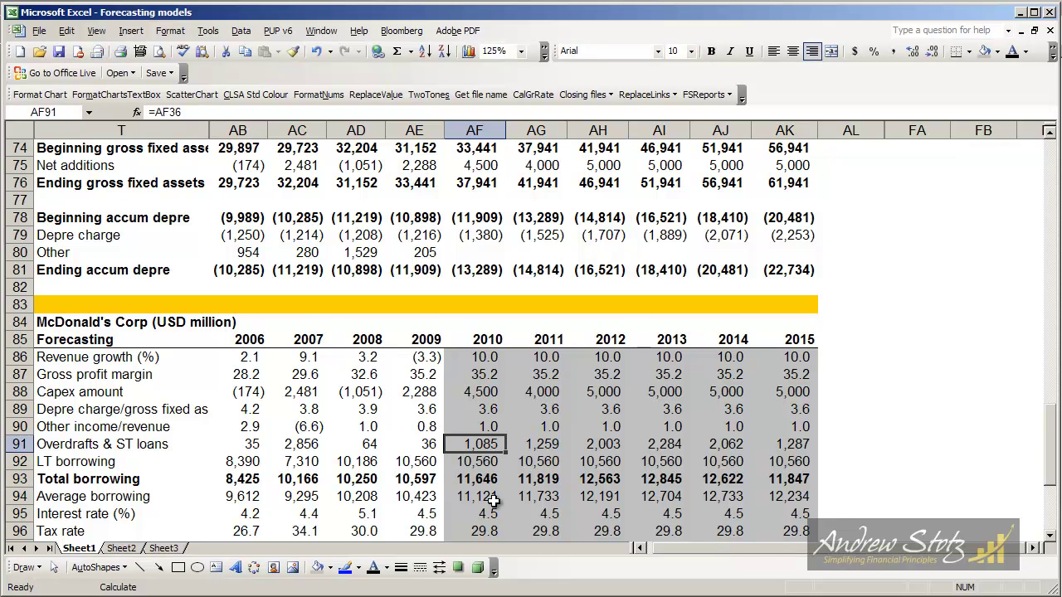
pyautogui.press('pageup')
pyautogui.press('pageup')
pyautogui.press('pageup')
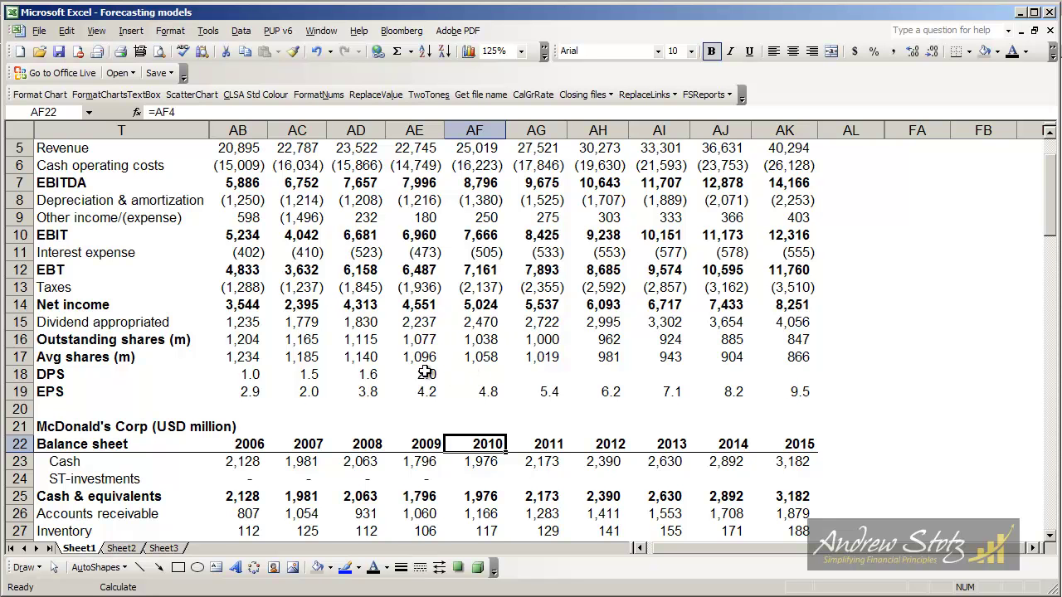
# Set the 2010–2015 DPS values in AF18:AK18 to black text.
pyautogui.moveTo(472, 372); pyautogui.dragTo(788, 373)
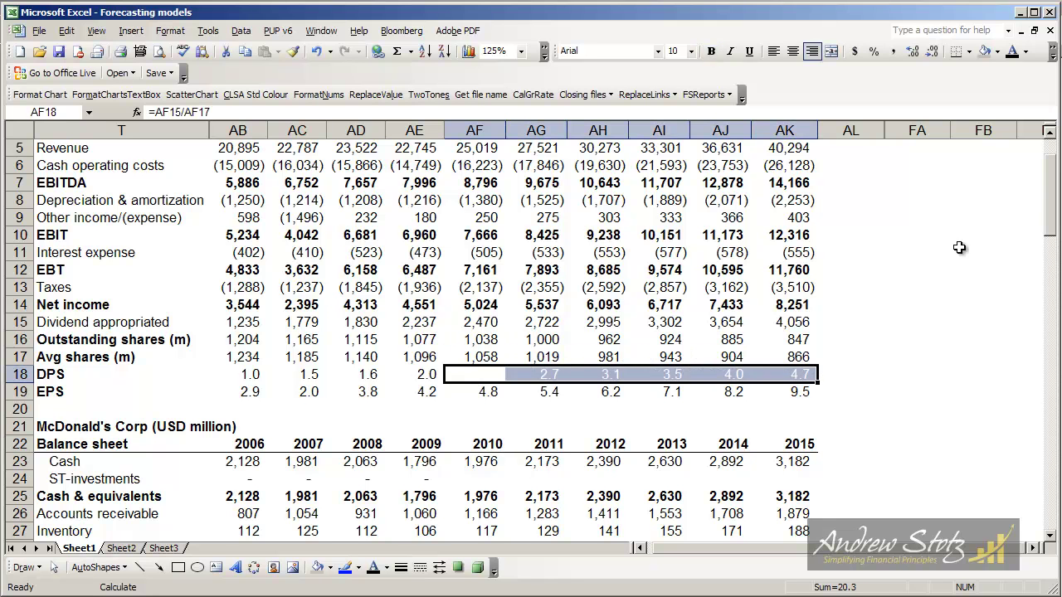
pyautogui.click(1025, 51)
pyautogui.click(1020, 101)
# Verify the 2010 DPS formula =AF15/AF17 against dividends and average shares.
pyautogui.press('Up')
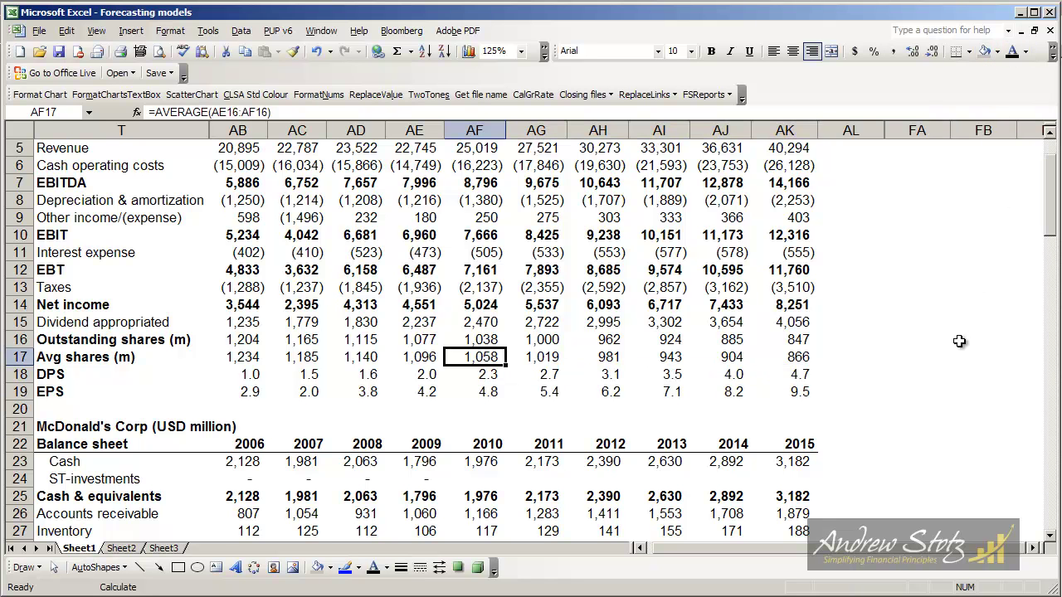
pyautogui.press('Down')
pyautogui.press('Up')
pyautogui.press('Up')
pyautogui.press('Up')
pyautogui.press('Down')
pyautogui.press('Down')
pyautogui.press('Down')
pyautogui.press('F2')
pyautogui.press('Return')
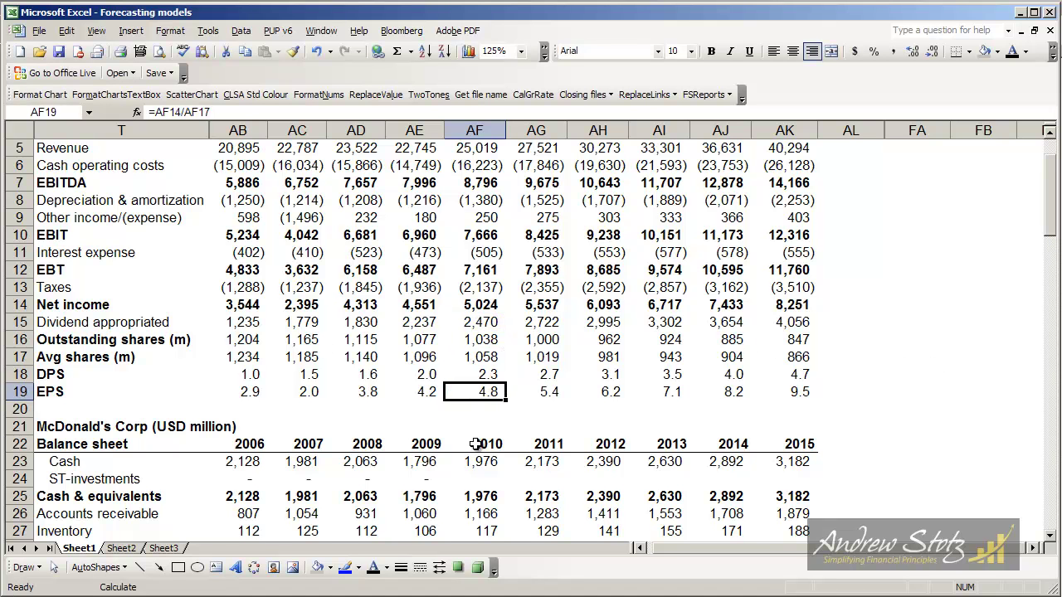
pyautogui.press('pagedown')
pyautogui.press('pagedown')
pyautogui.press('pagedown')
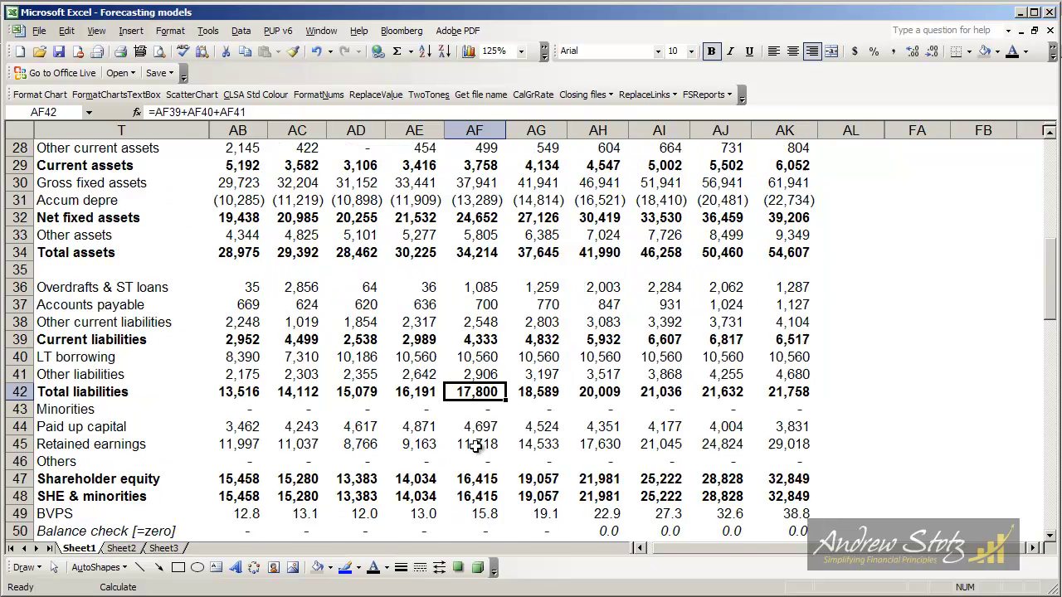